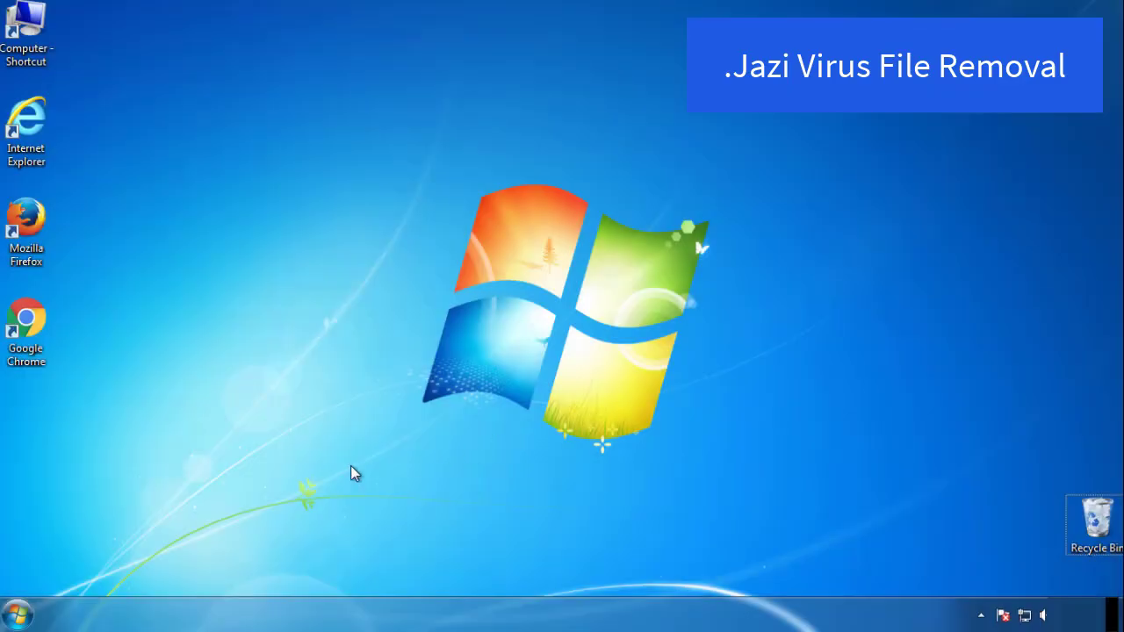
Launch System Configuration by searching msconfig from the Start menu.
click(18, 614)
click(91, 567)
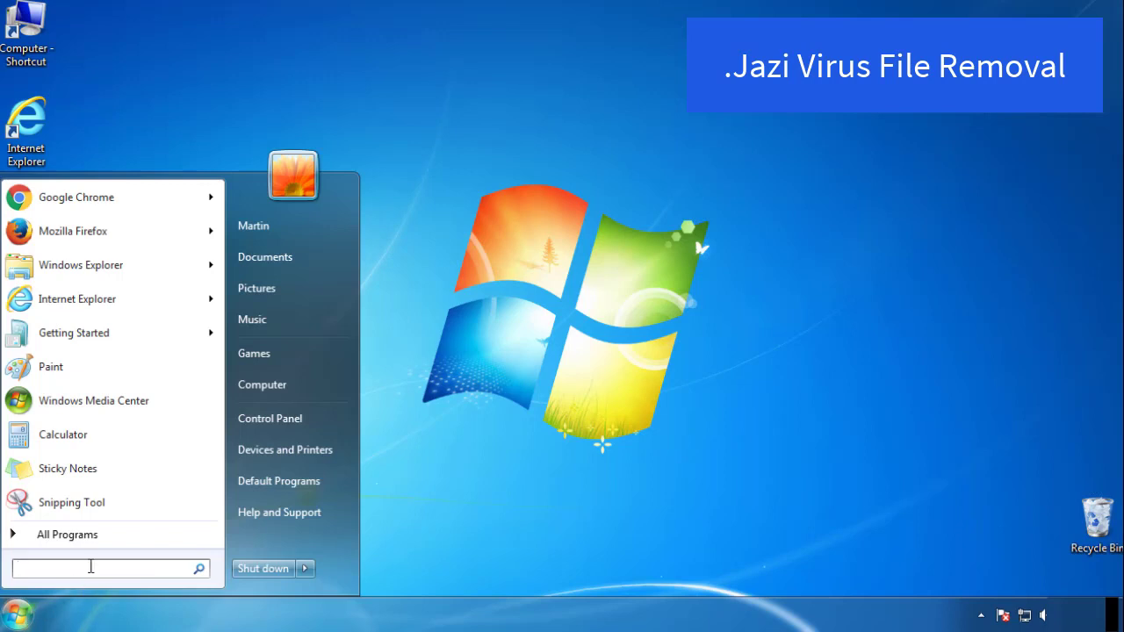
text(mscon)
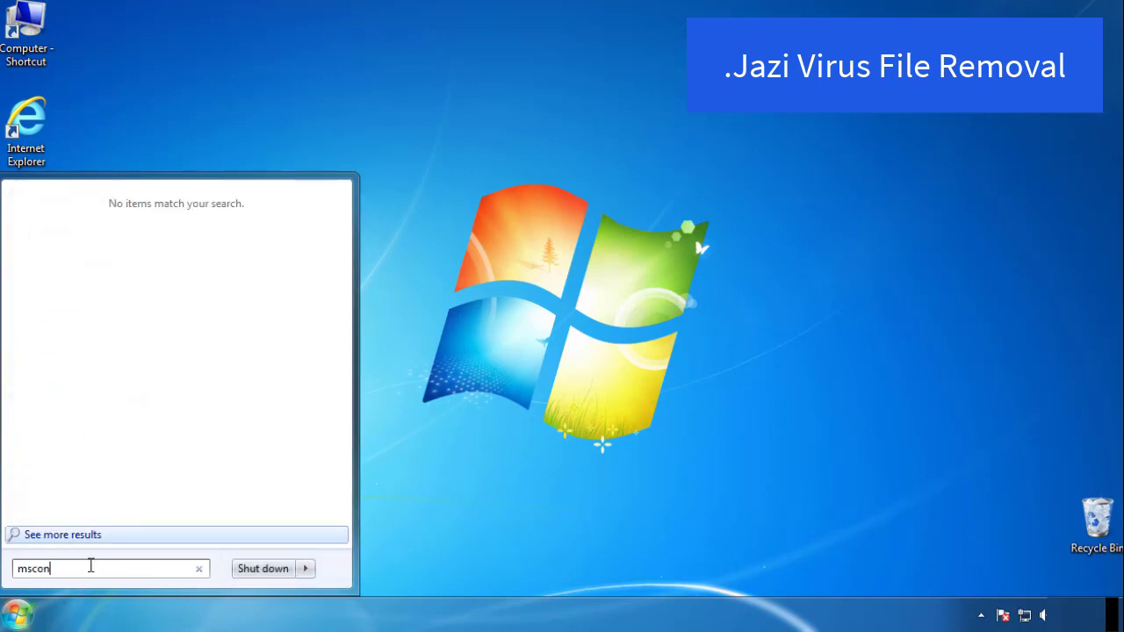
text(fig)
key(Return)
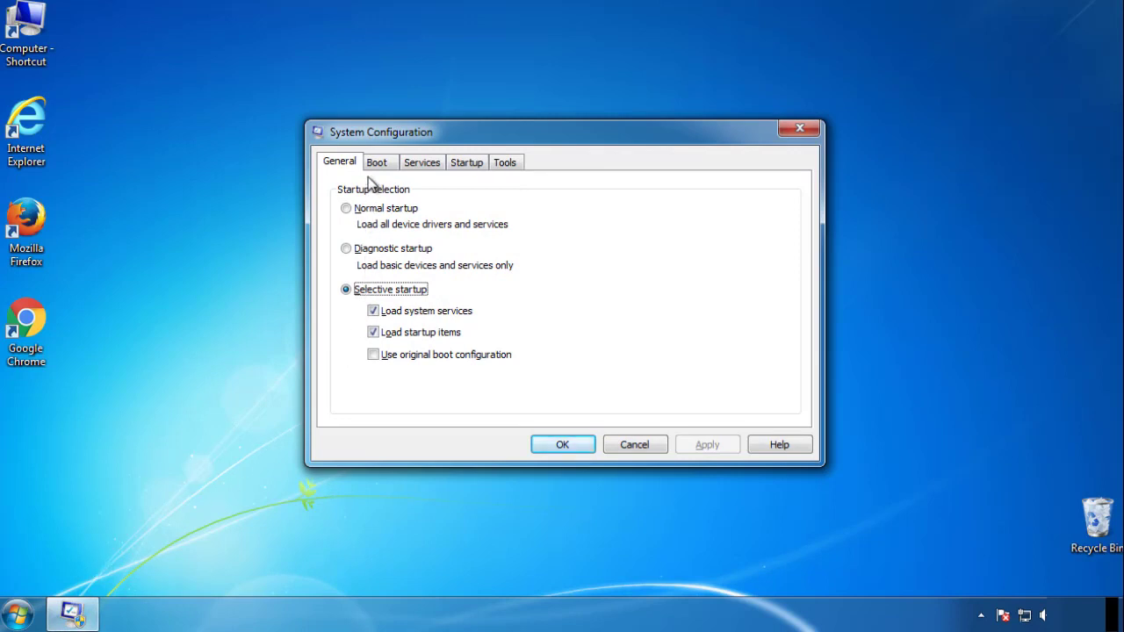
Enable Minimal safe boot on the Boot tab and confirm with OK.
click(378, 165)
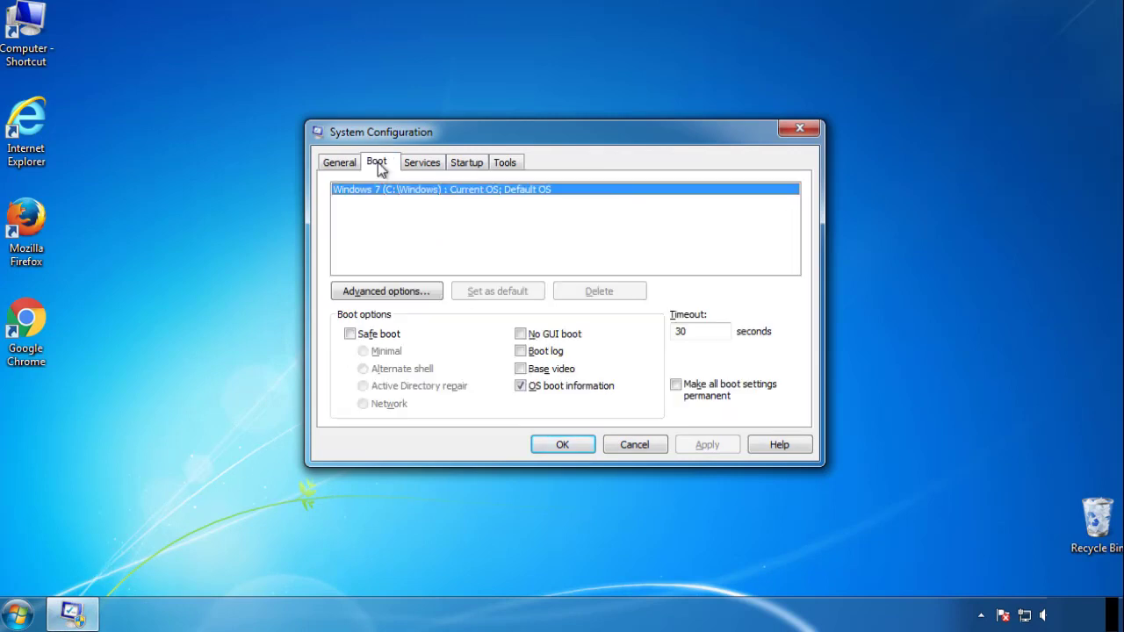
click(349, 335)
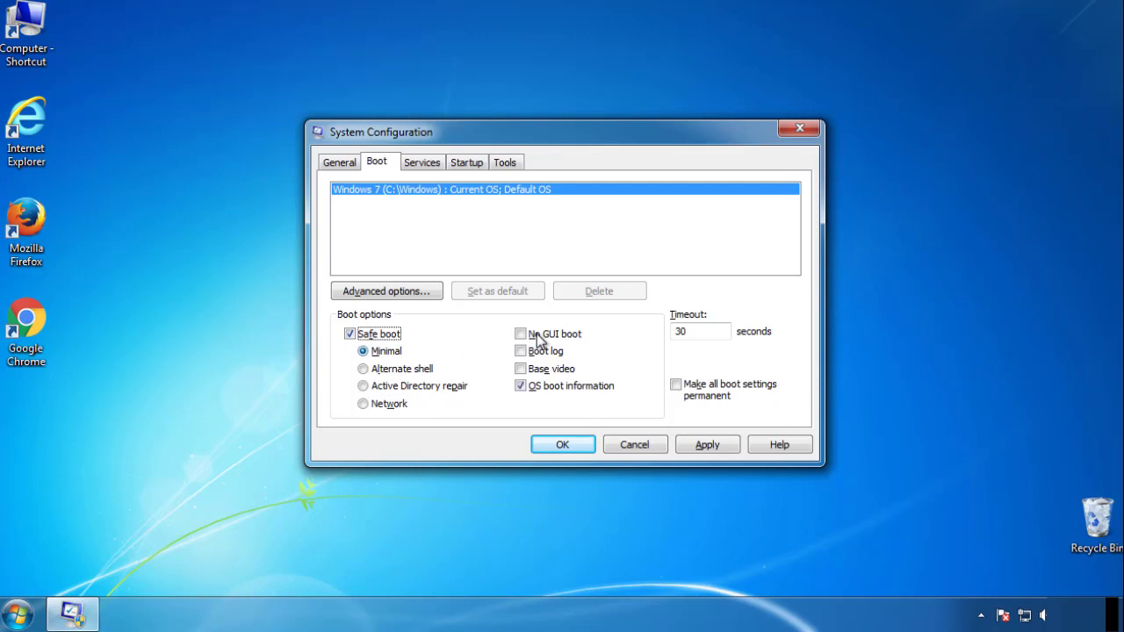
click(570, 445)
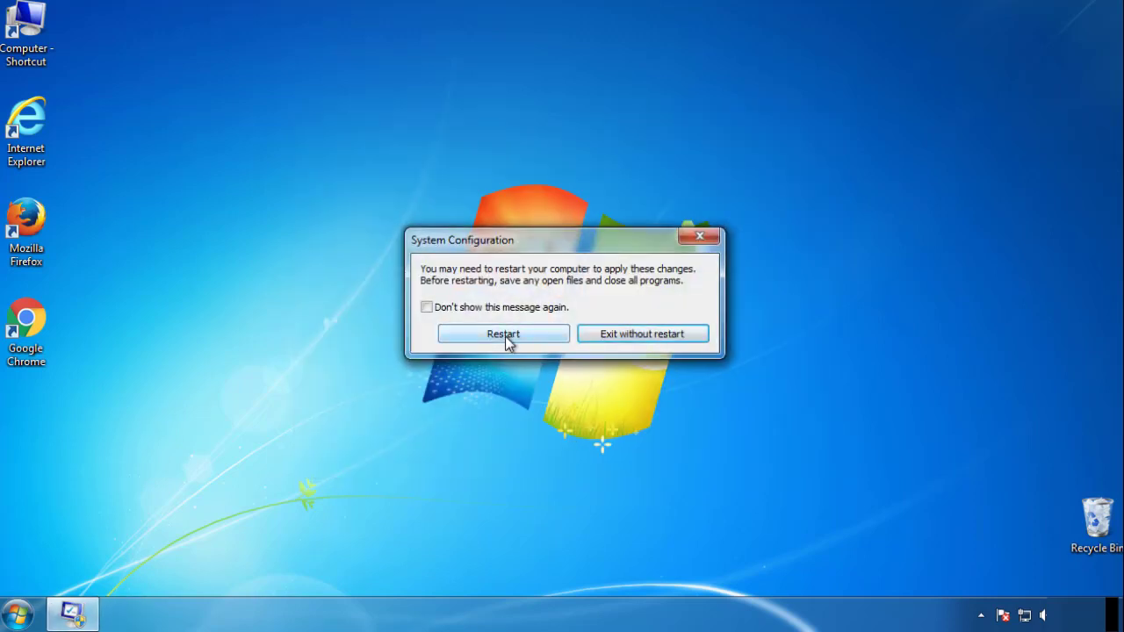
Restart into Safe Mode, then set Folder Options to show hidden files, folders and drives.
click(505, 337)
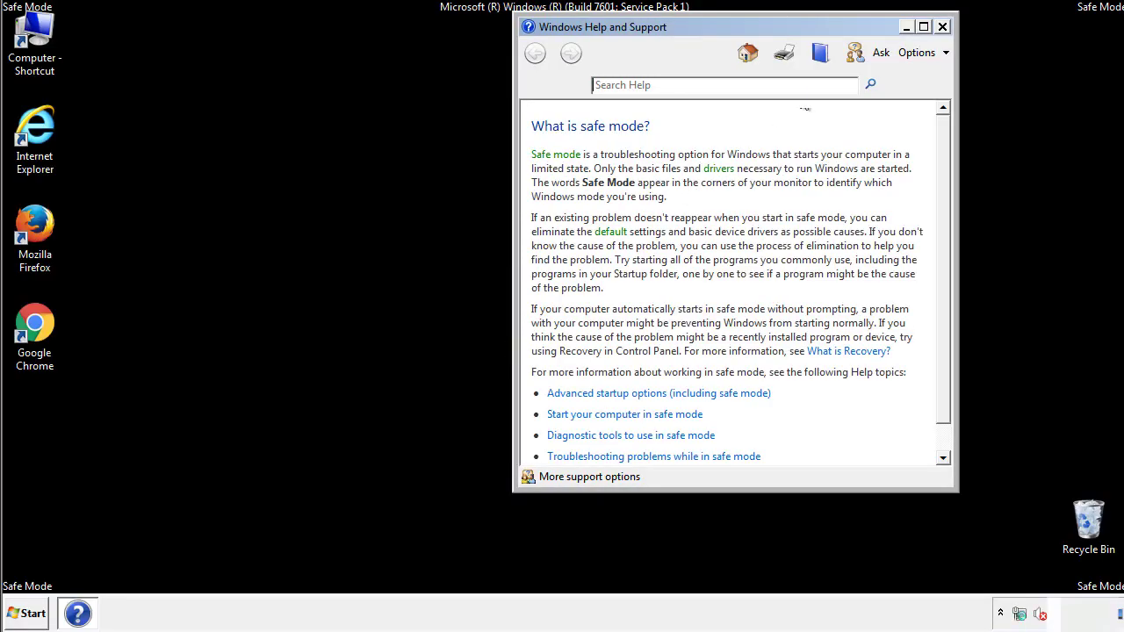
click(942, 26)
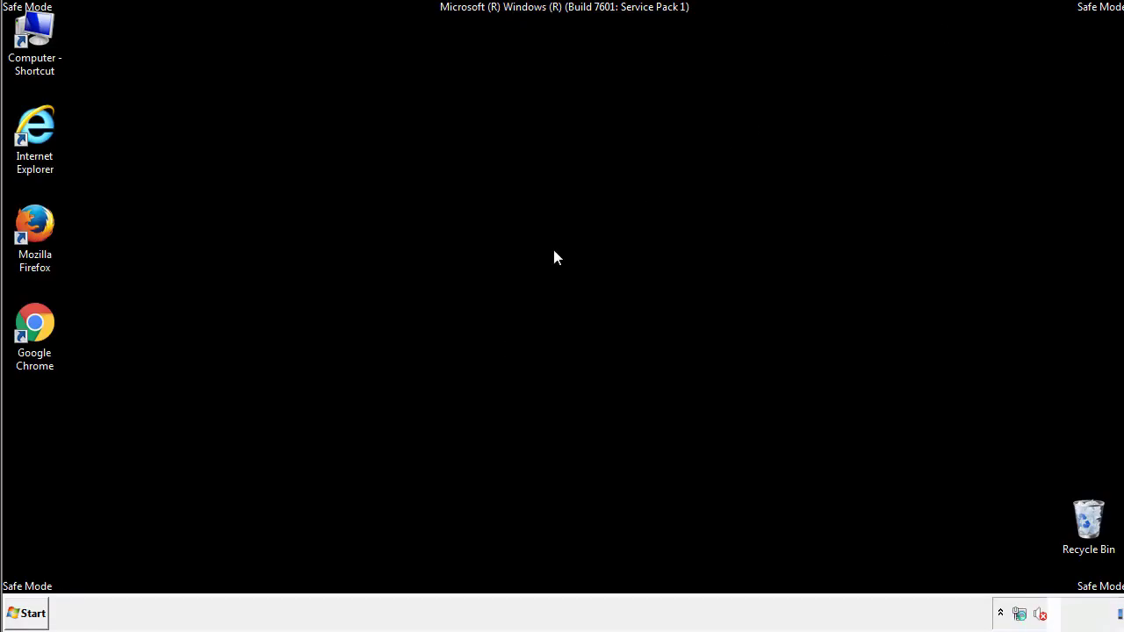
click(35, 612)
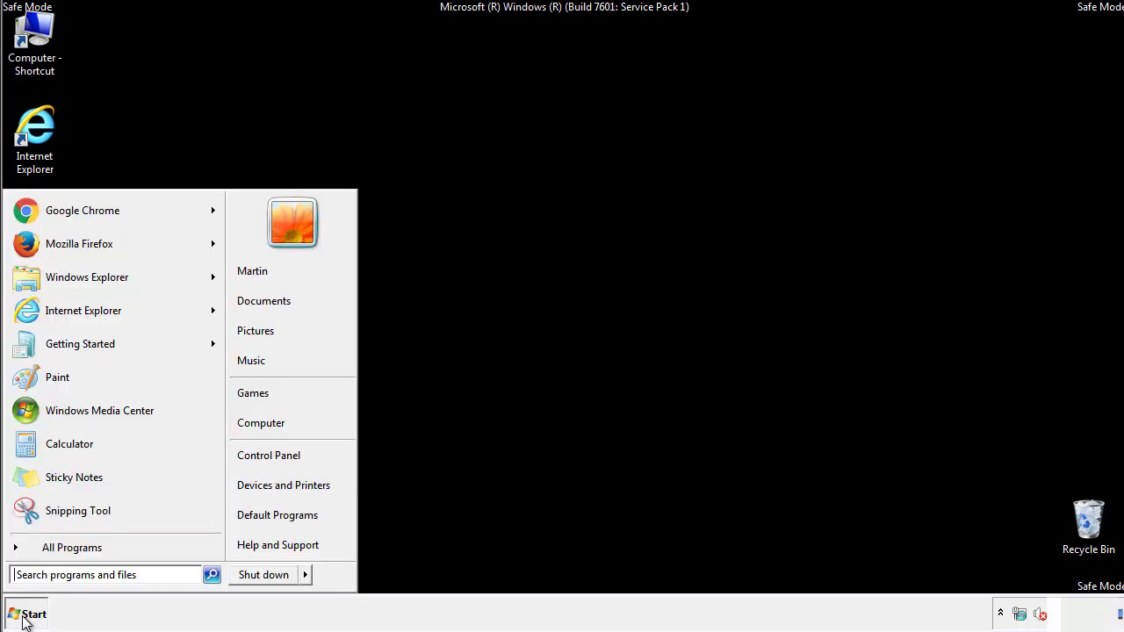
click(280, 453)
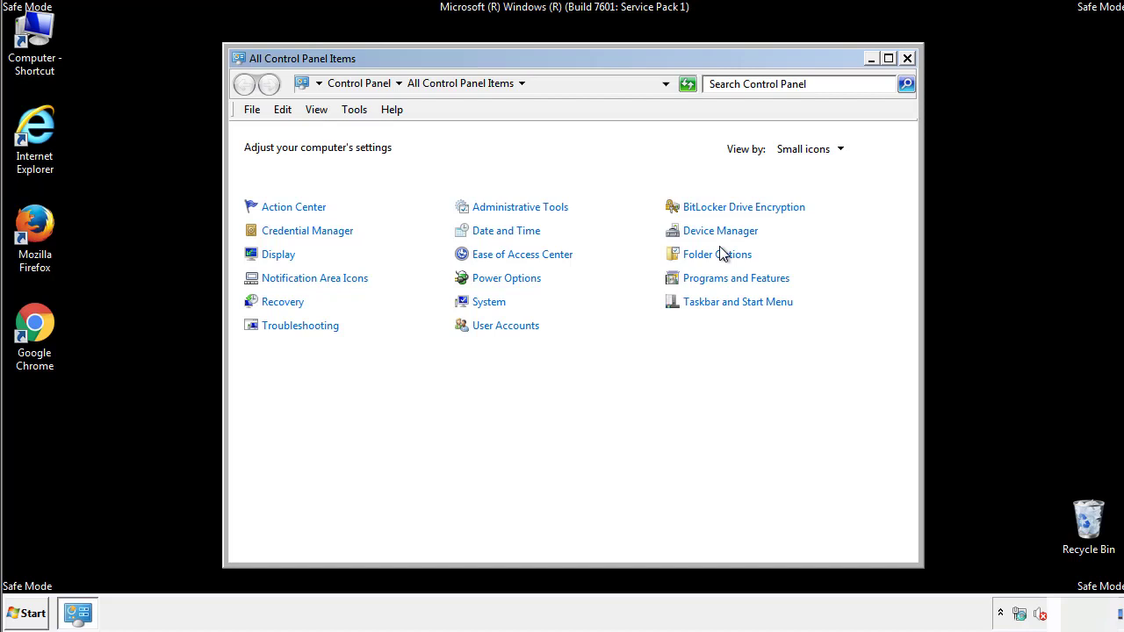
click(717, 254)
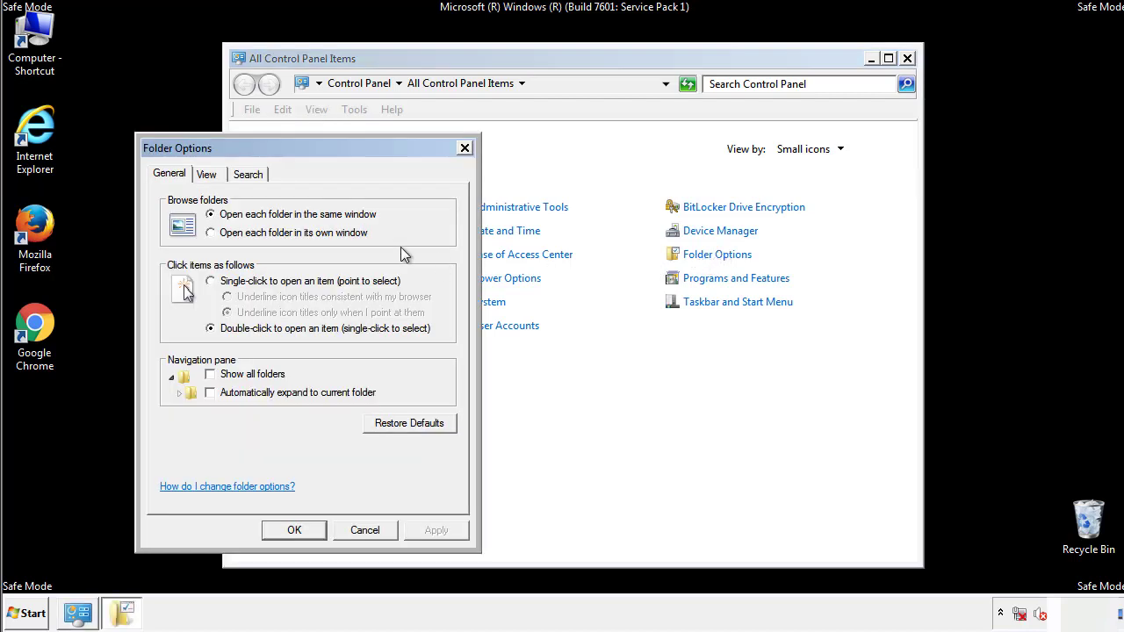
click(207, 175)
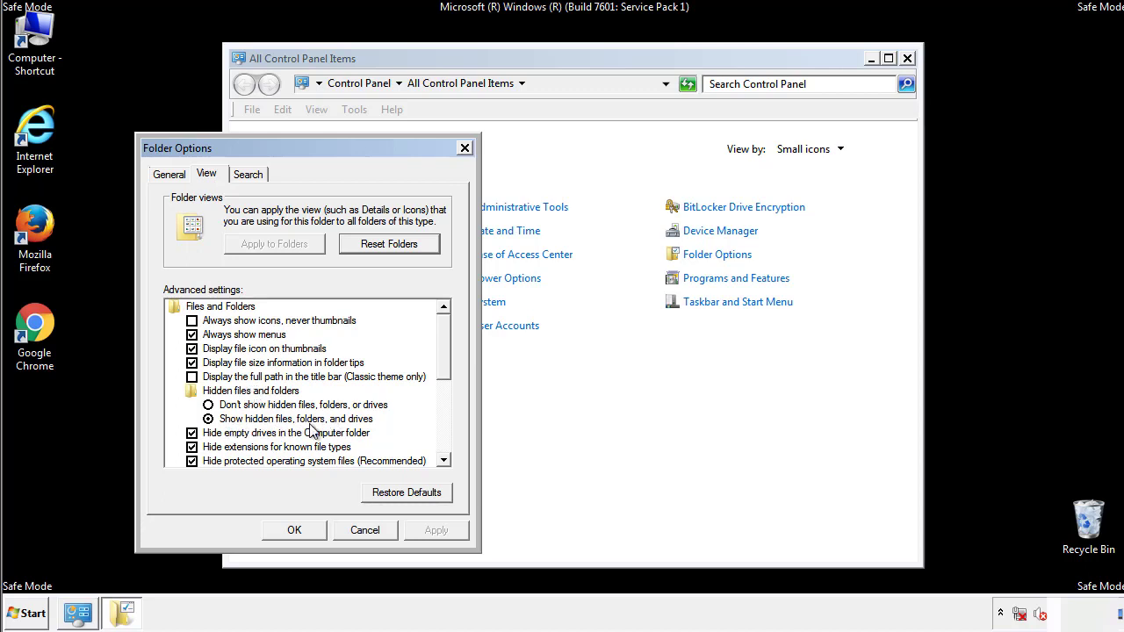
click(303, 530)
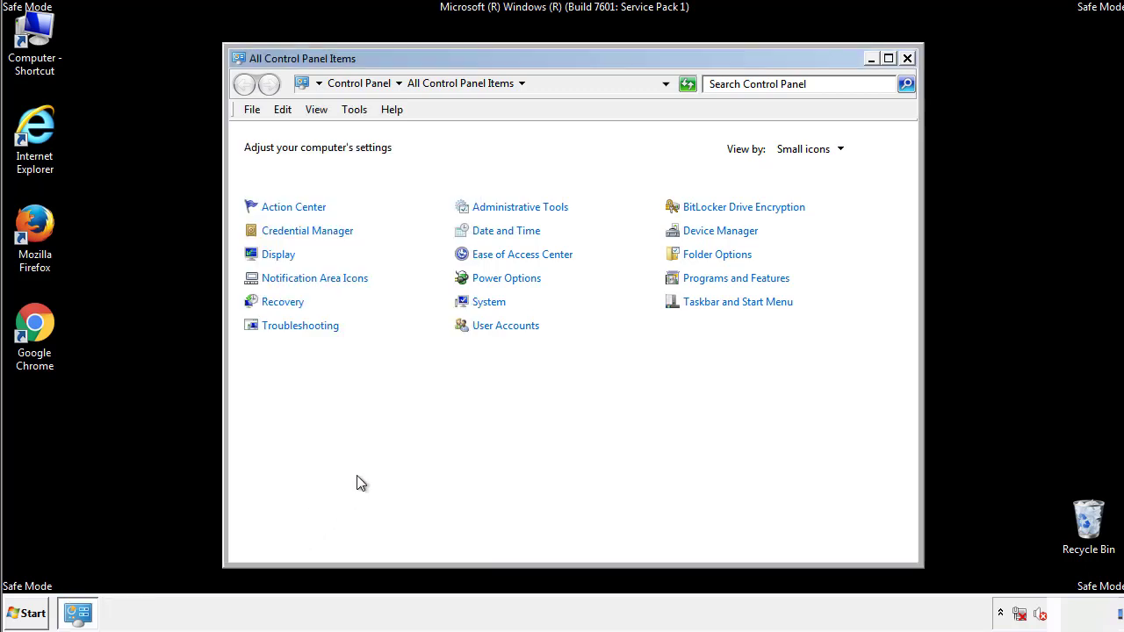
click(907, 58)
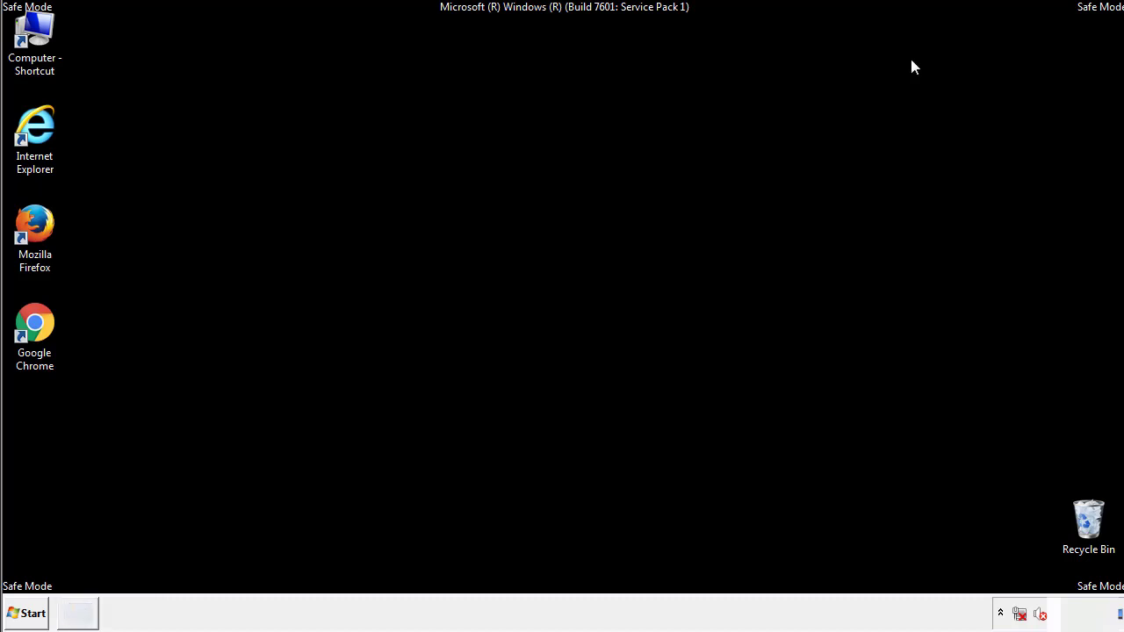
Browse from Computer through C:\Windows\System32\drivers into the etc folder.
double_click(36, 31)
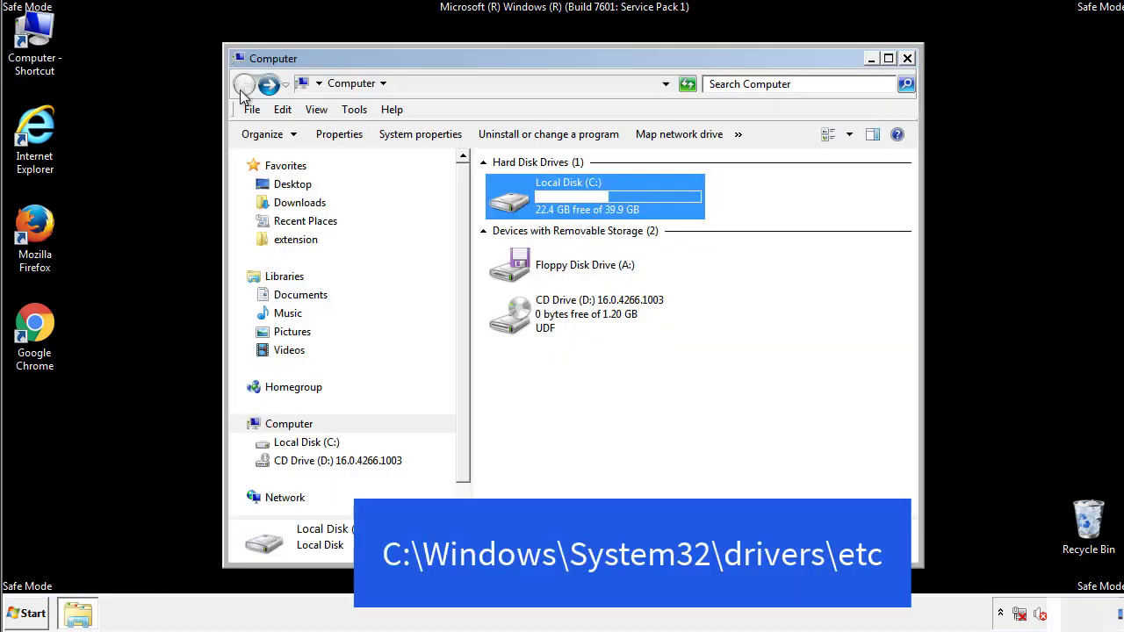
double_click(518, 205)
double_click(513, 322)
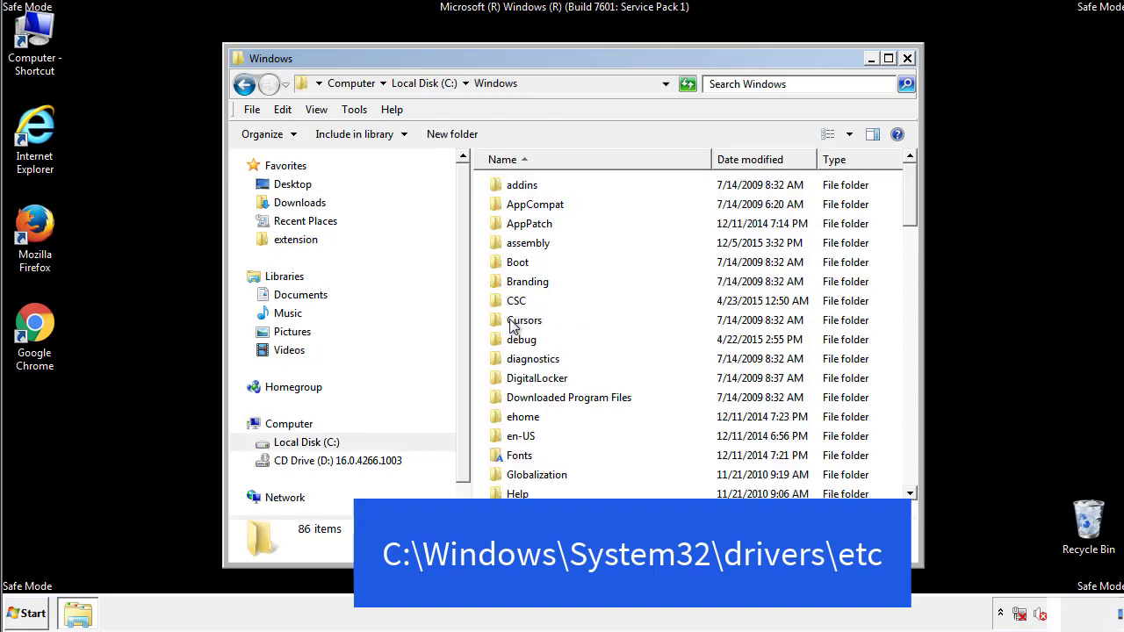
scroll(517, 395, down, 2)
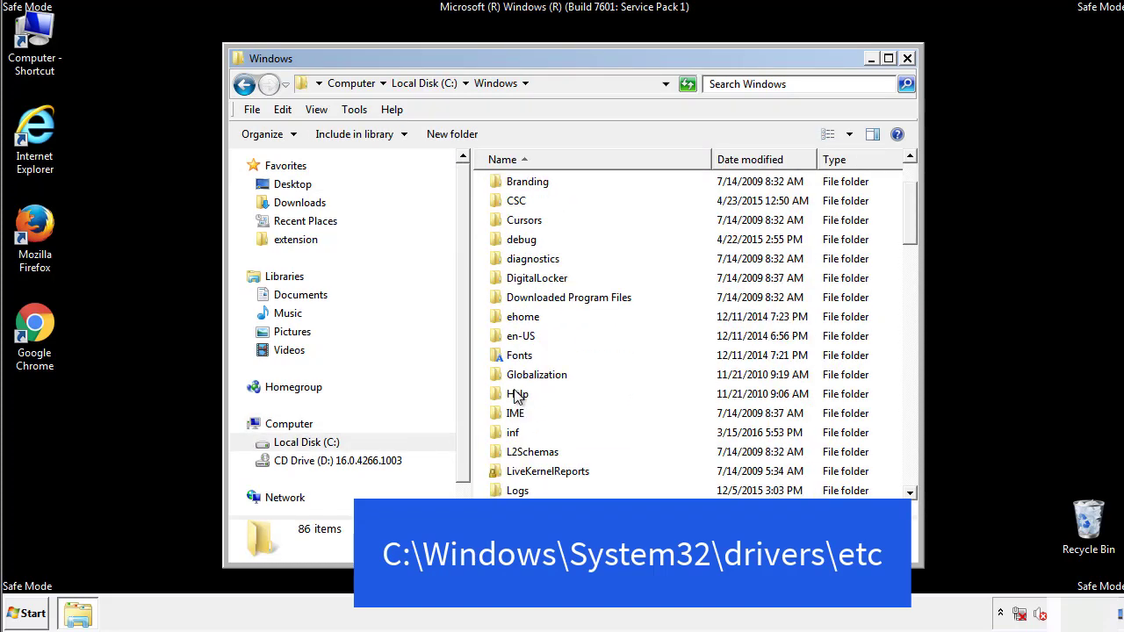
scroll(516, 396, down, 2)
scroll(516, 395, down, 2)
scroll(518, 400, down, 3)
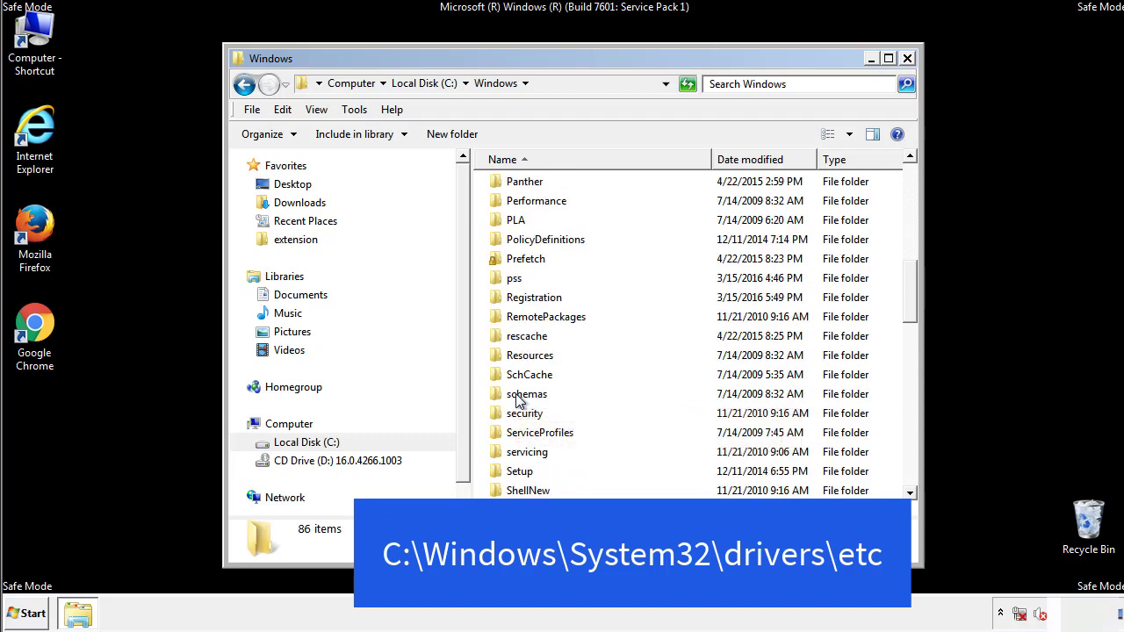
scroll(516, 395, down, 2)
double_click(532, 452)
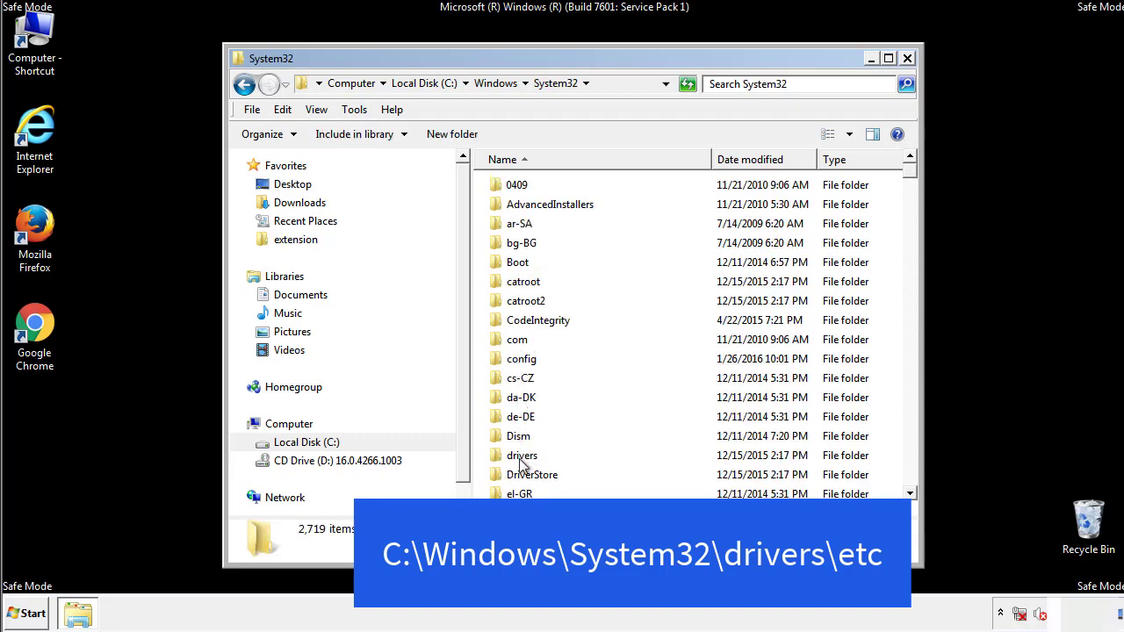
double_click(523, 456)
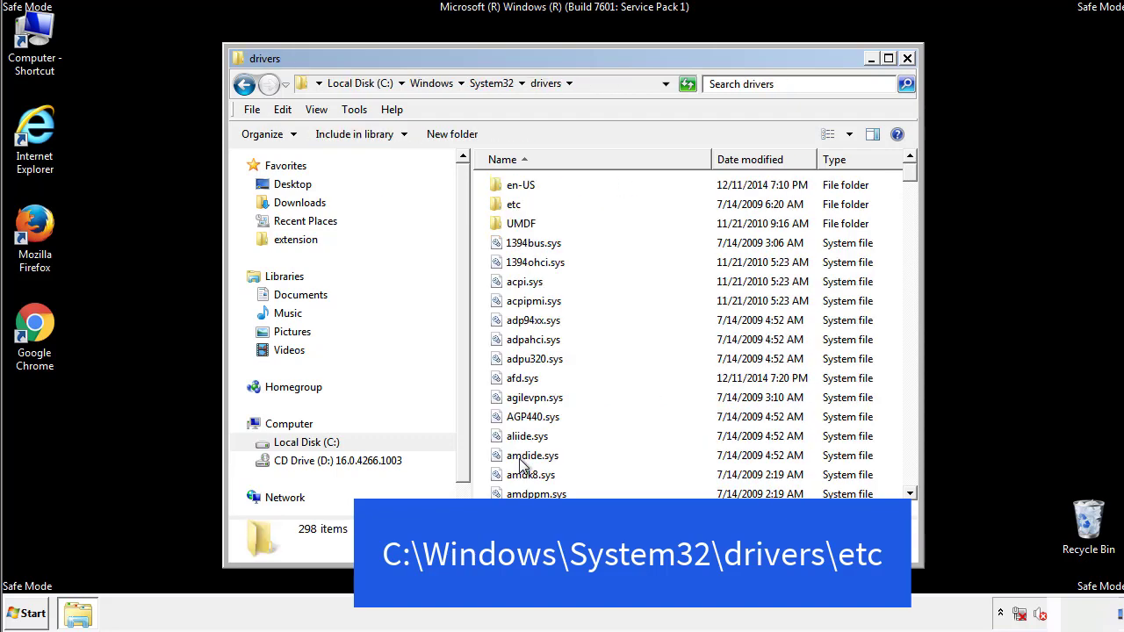
double_click(503, 209)
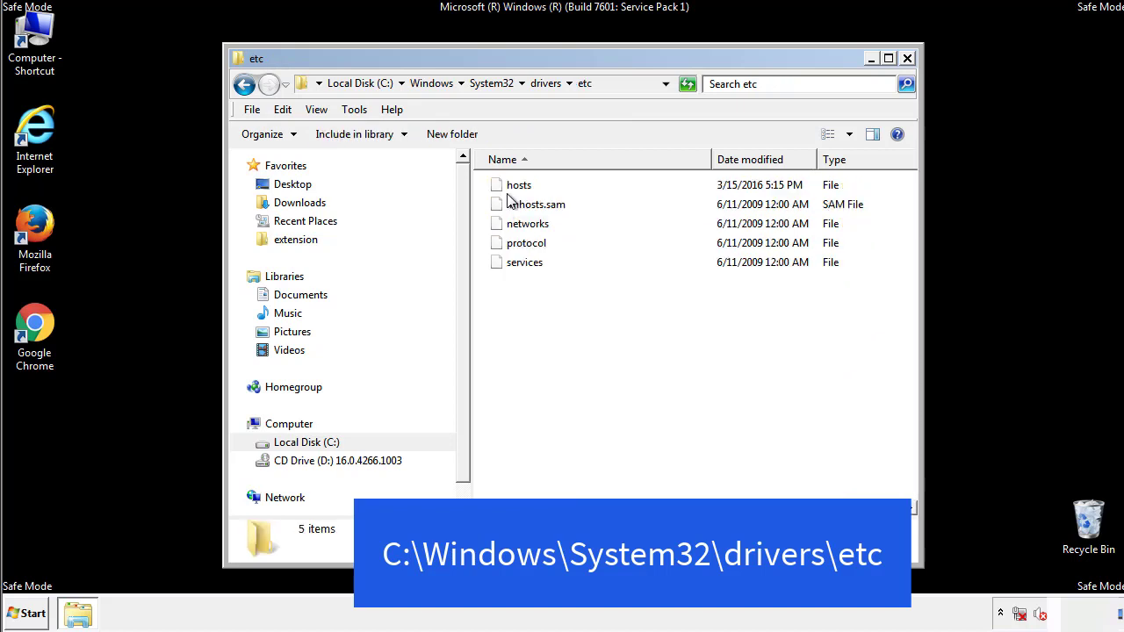
Open the hosts file in Notepad and delete the four added IP entries.
double_click(509, 188)
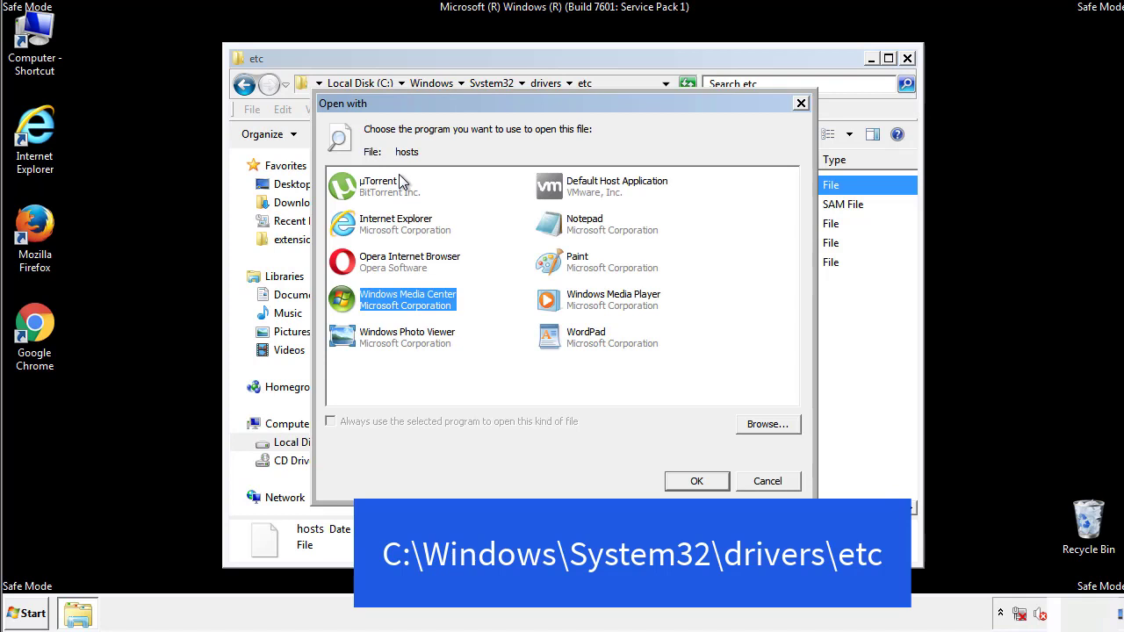
click(568, 228)
click(696, 481)
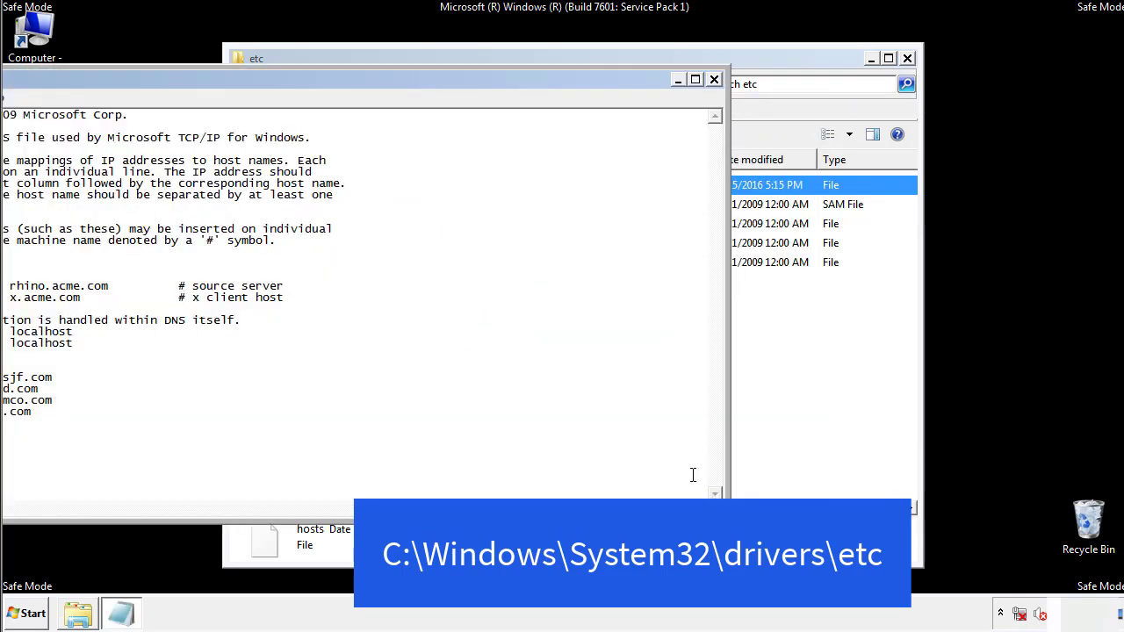
drag(459, 81, 715, 98)
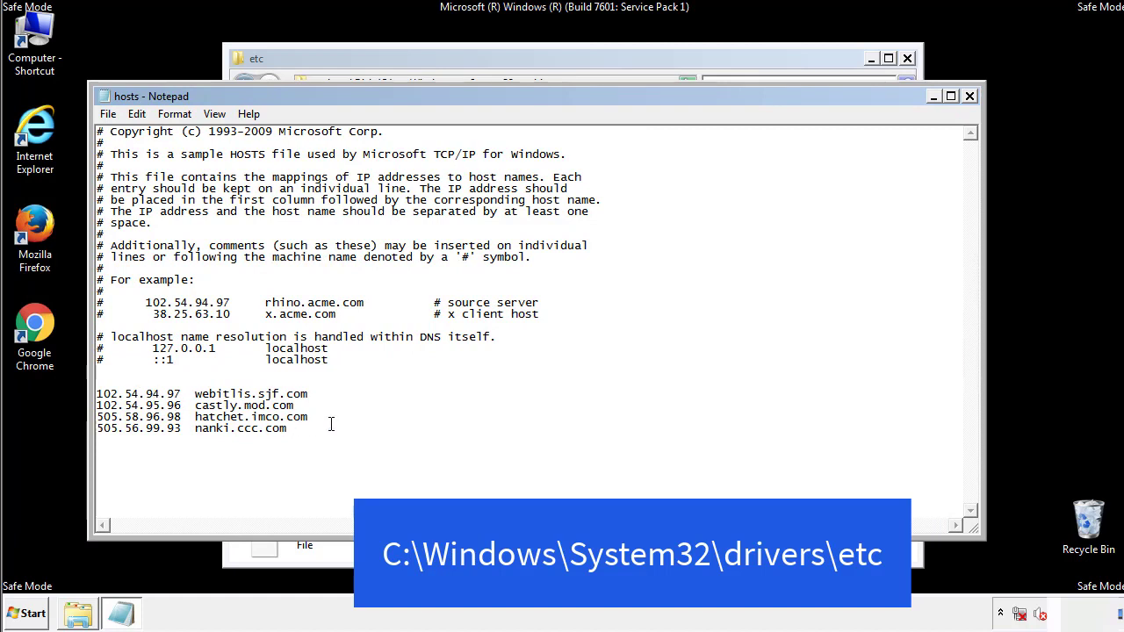
mouse_move(313, 429)
mouse_down()
mouse_move(176, 417)
mouse_move(119, 391)
mouse_up()
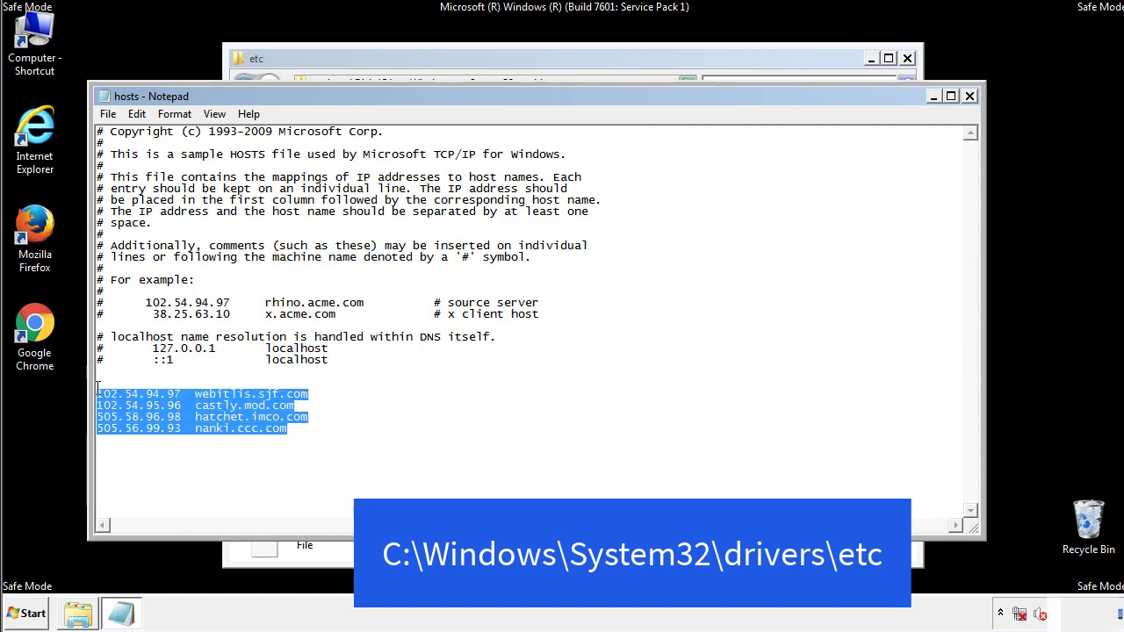
key(Delete)
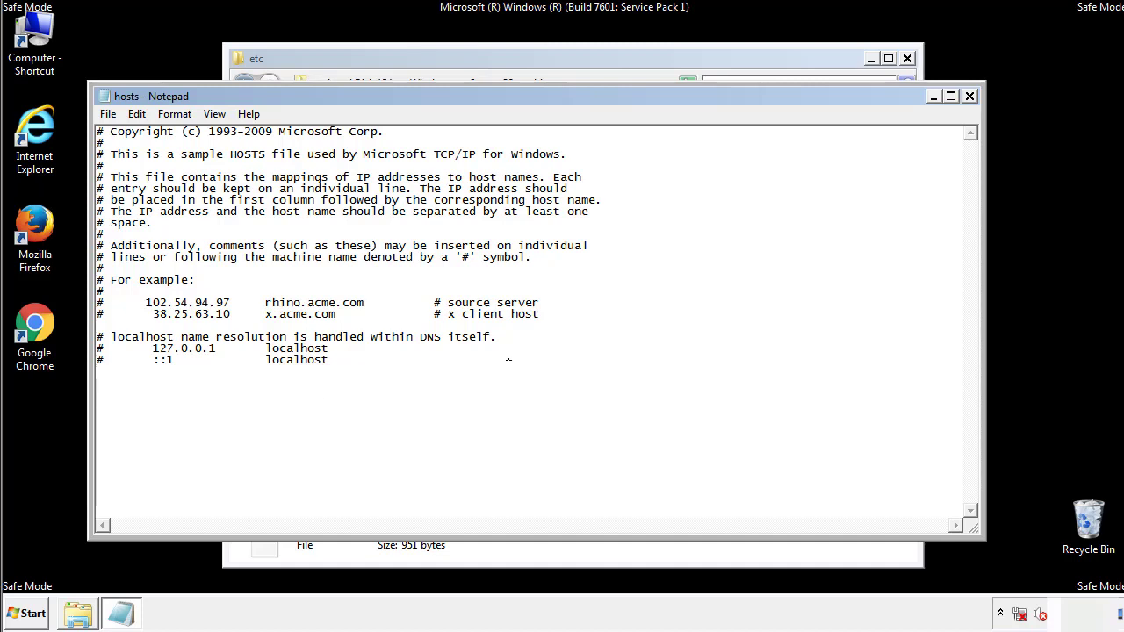
Save hosts when closing Notepad, then close the etc folder window.
click(969, 98)
click(495, 321)
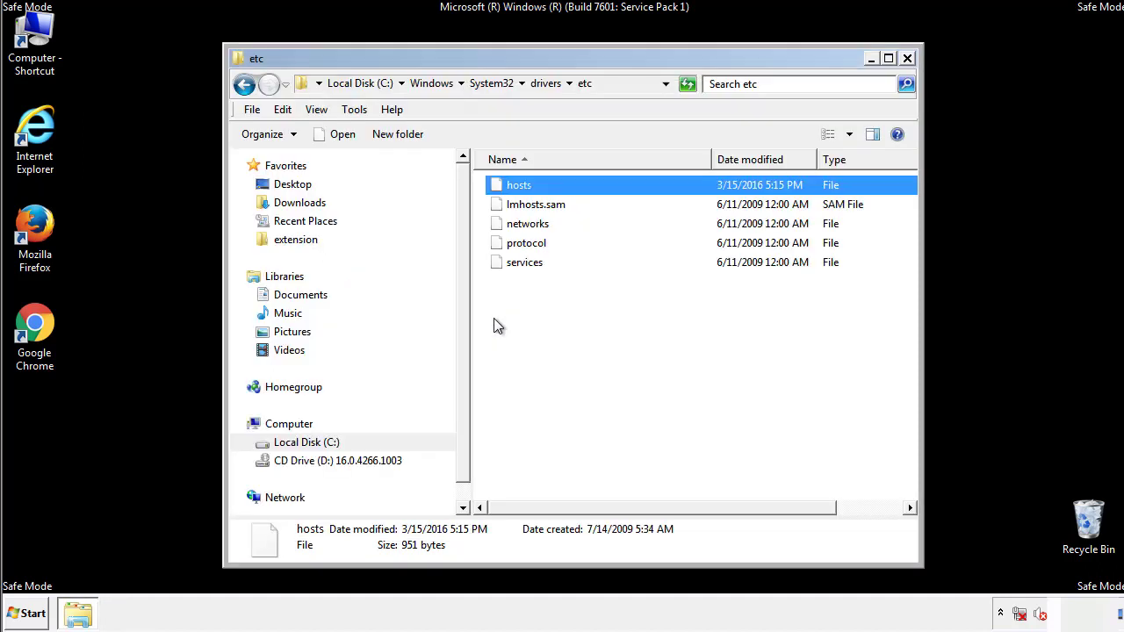
click(494, 319)
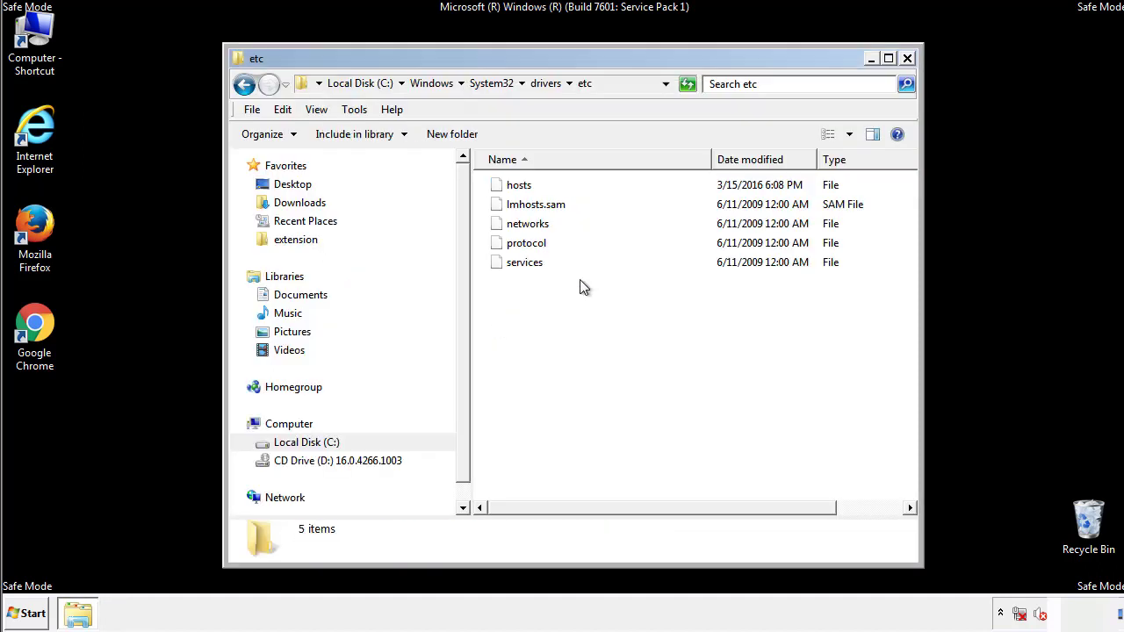
click(907, 59)
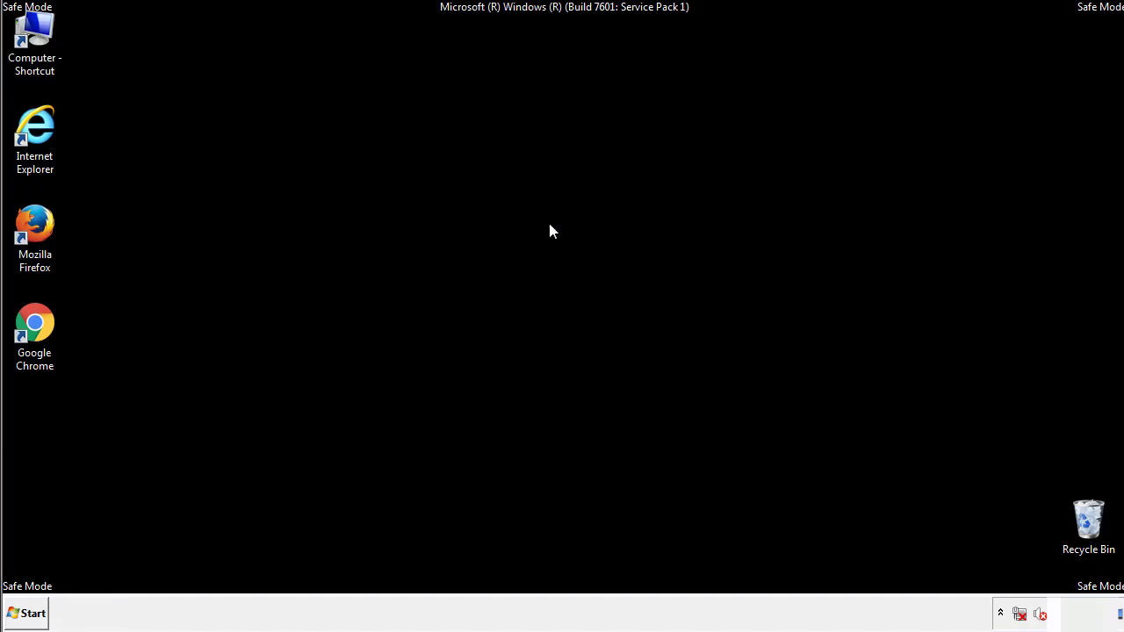
Open the Startup folder from All Programs in an Explorer window.
click(31, 613)
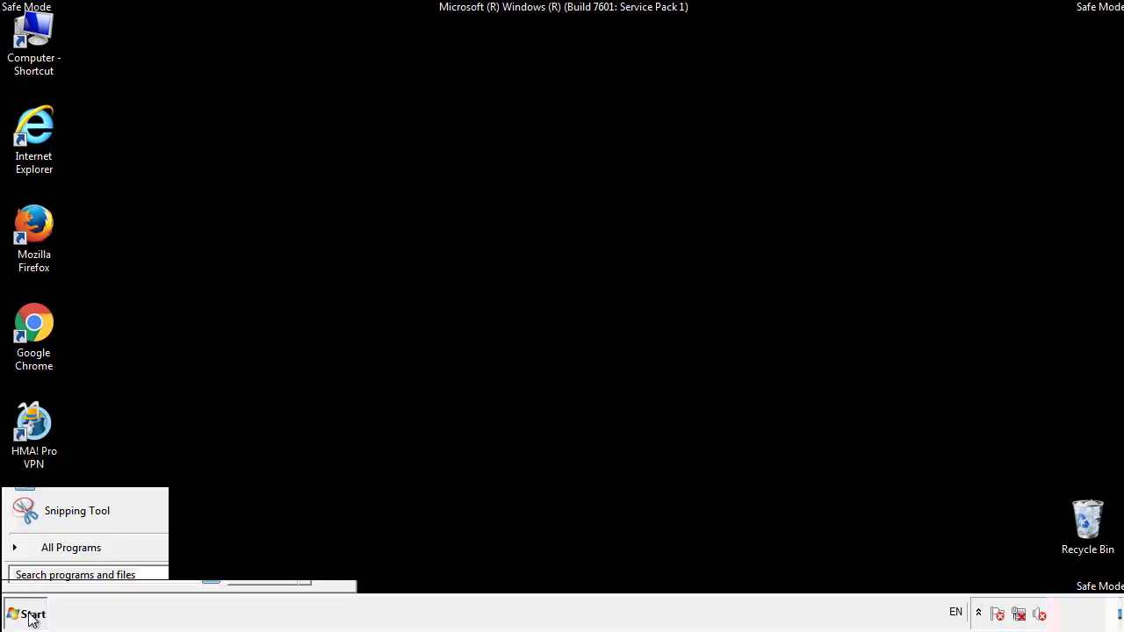
click(50, 554)
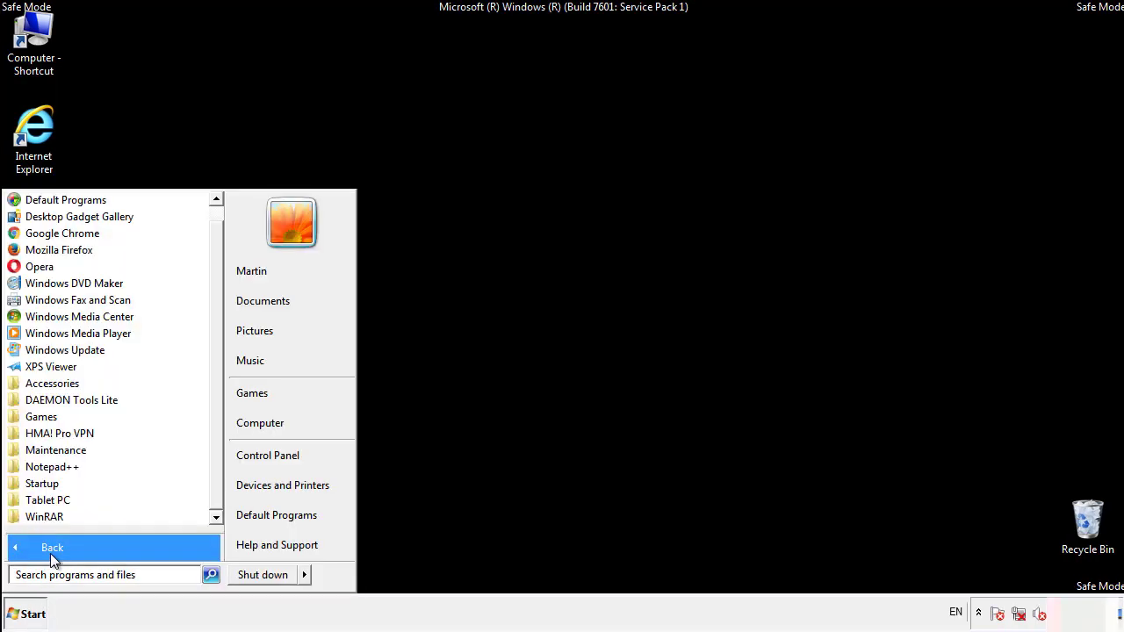
right_click(43, 481)
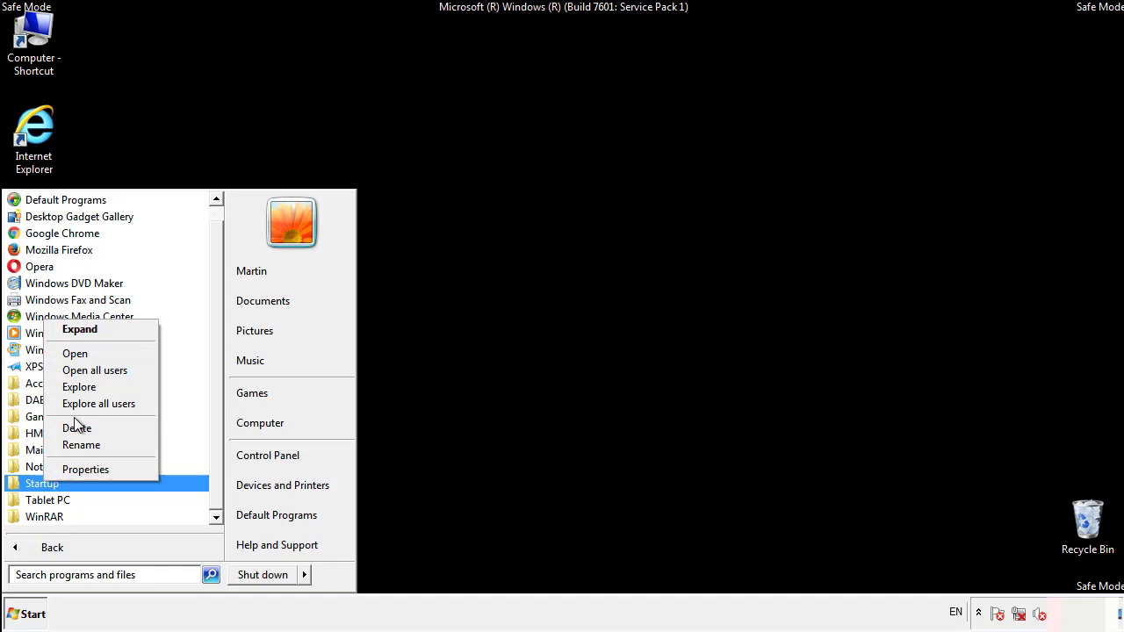
click(85, 353)
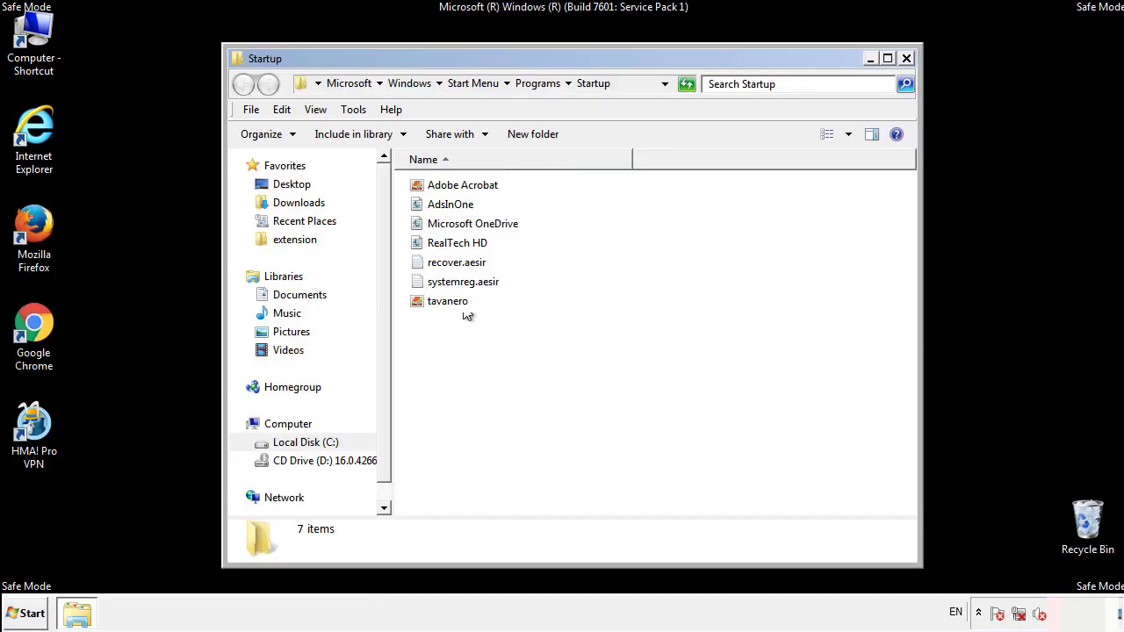
Delete AdsInOne, recover.aesir, systemreg.aesir and tavanero, then close the Startup window.
click(457, 207)
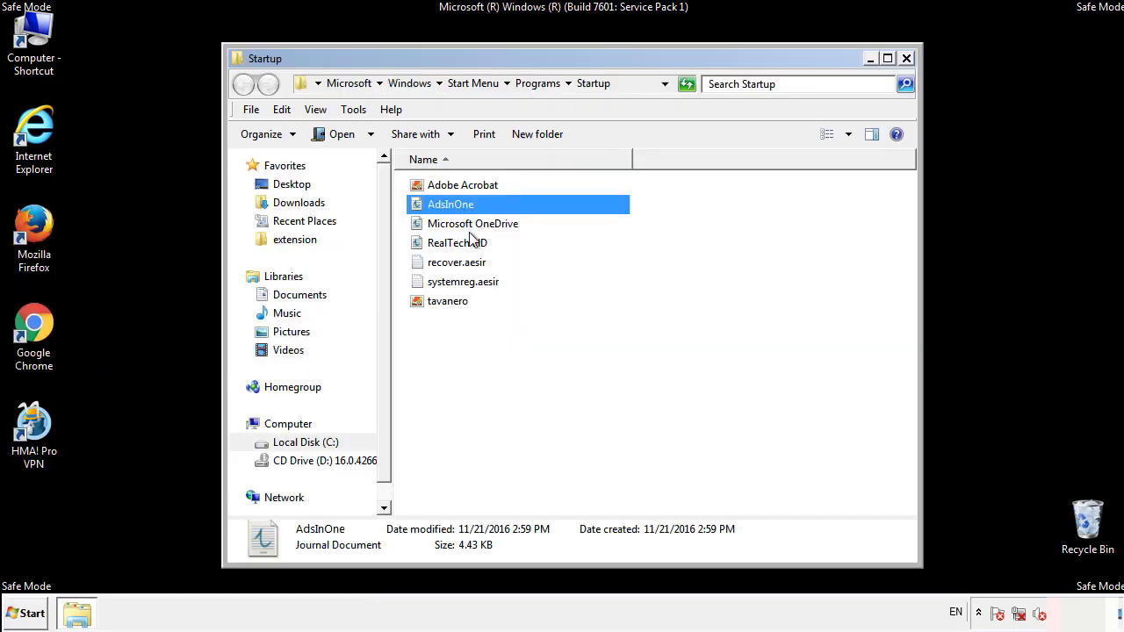
ctrl+click(457, 265)
ctrl+click(465, 283)
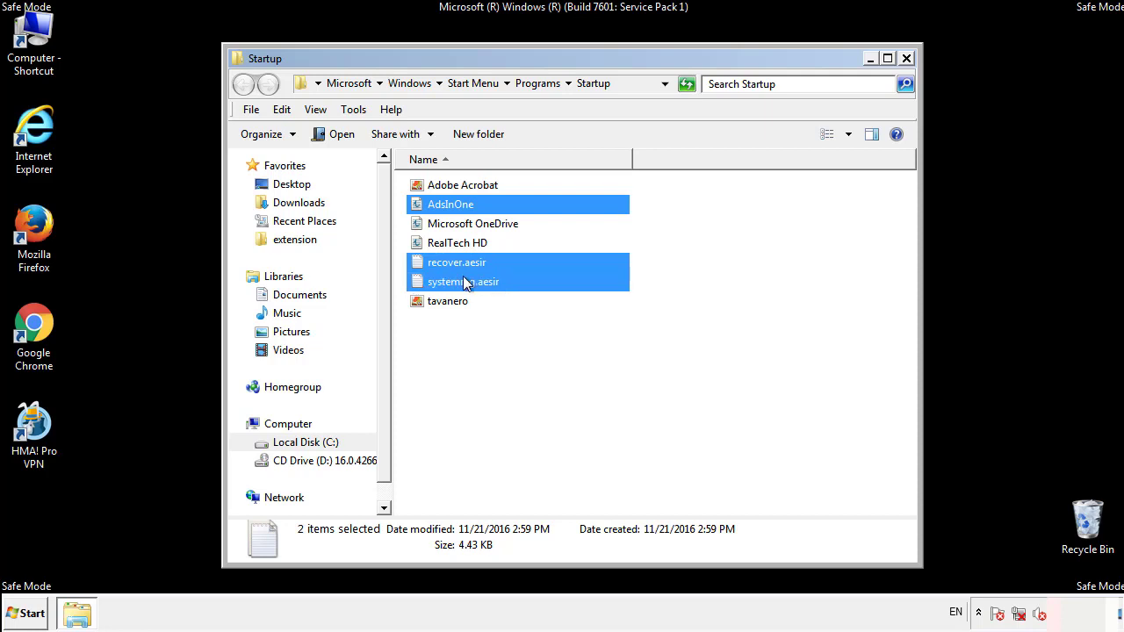
ctrl+click(449, 301)
right_click(445, 302)
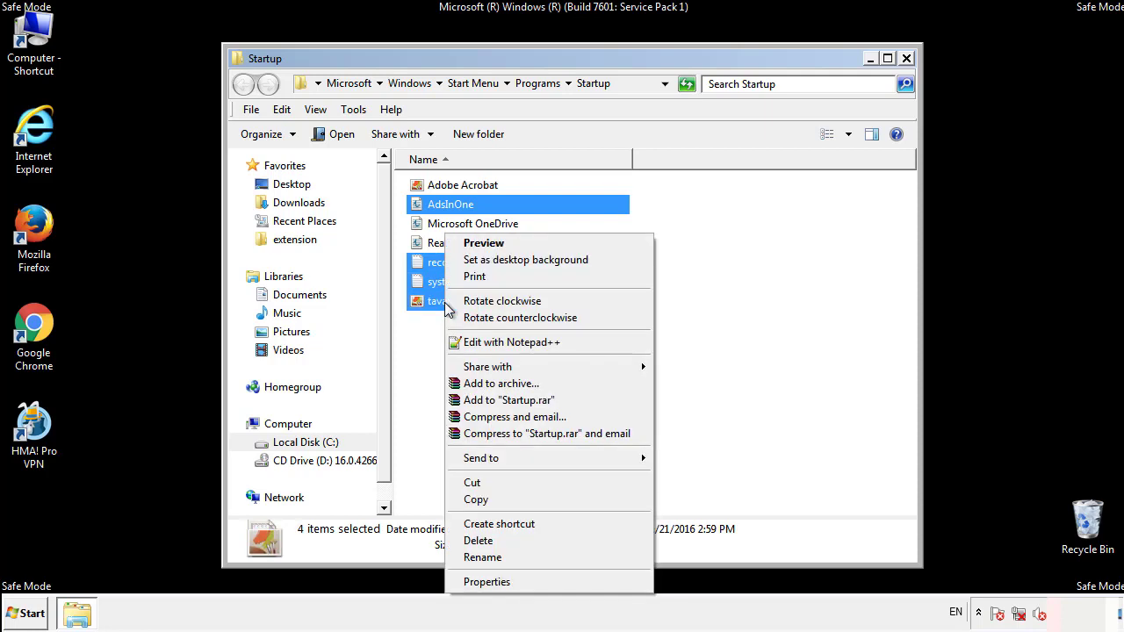
click(472, 538)
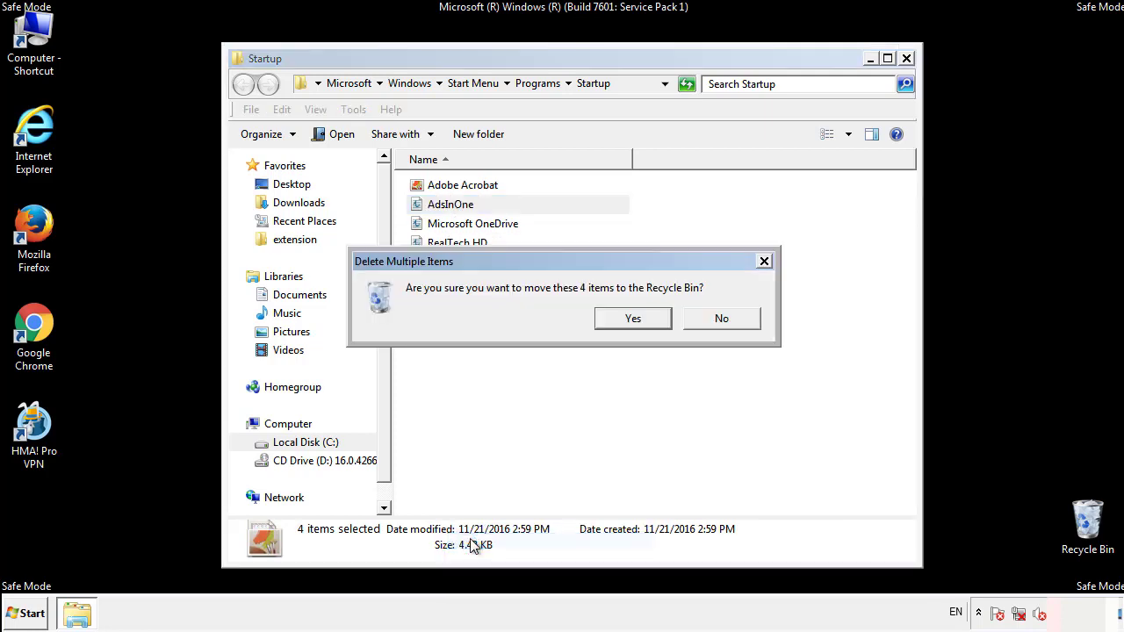
click(616, 320)
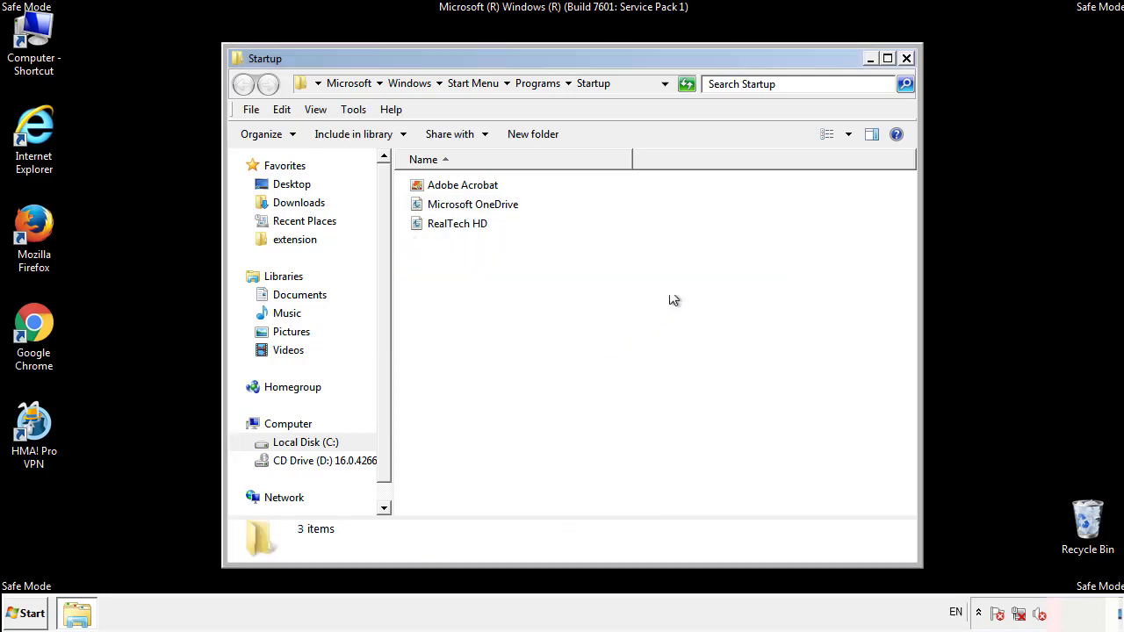
click(908, 54)
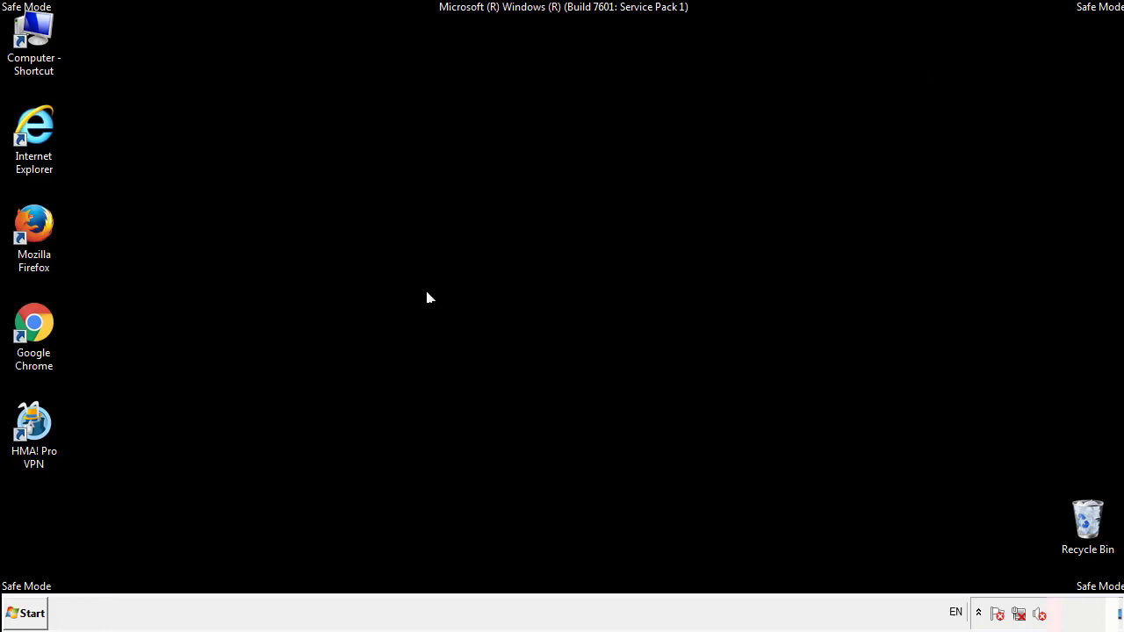
Launch Registry Editor by searching regedit from the Start menu.
click(27, 619)
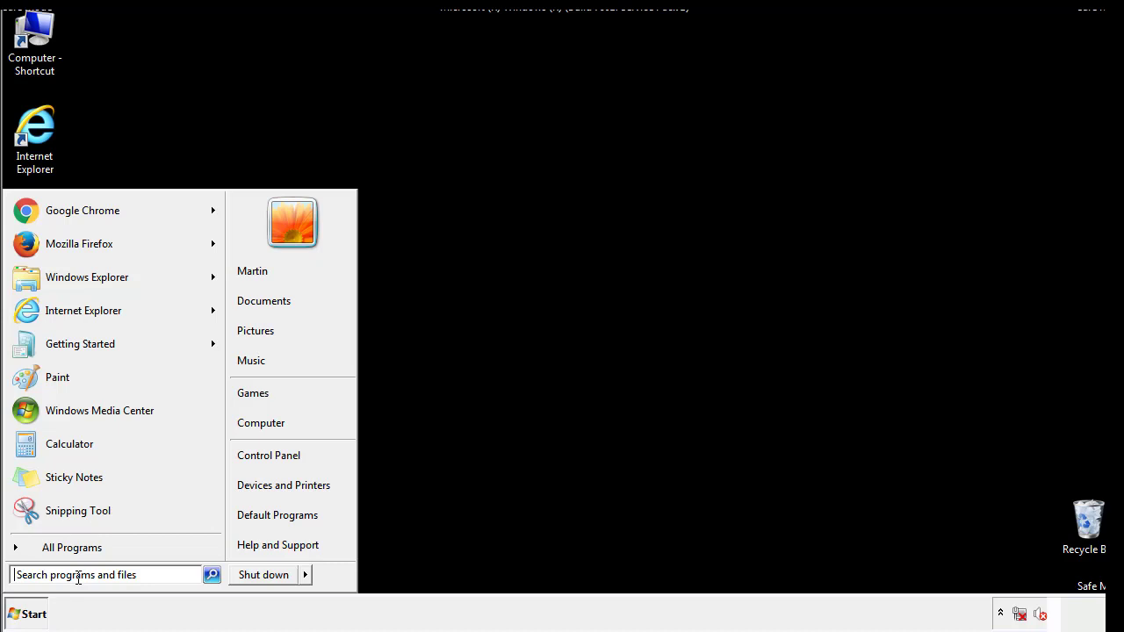
text(reged)
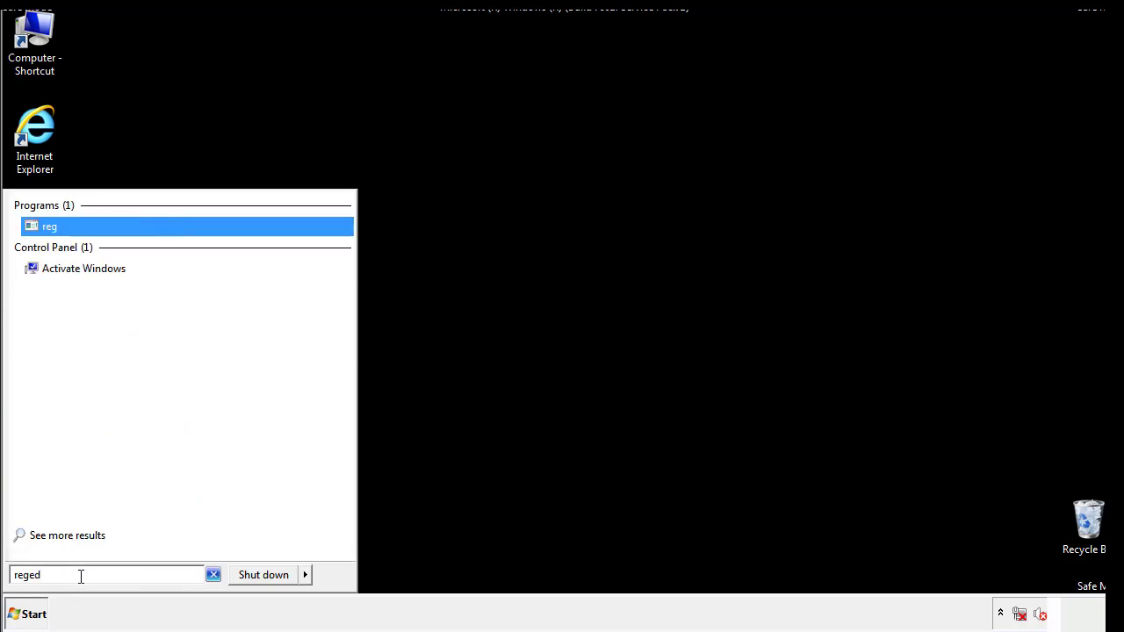
text(it)
key(Return)
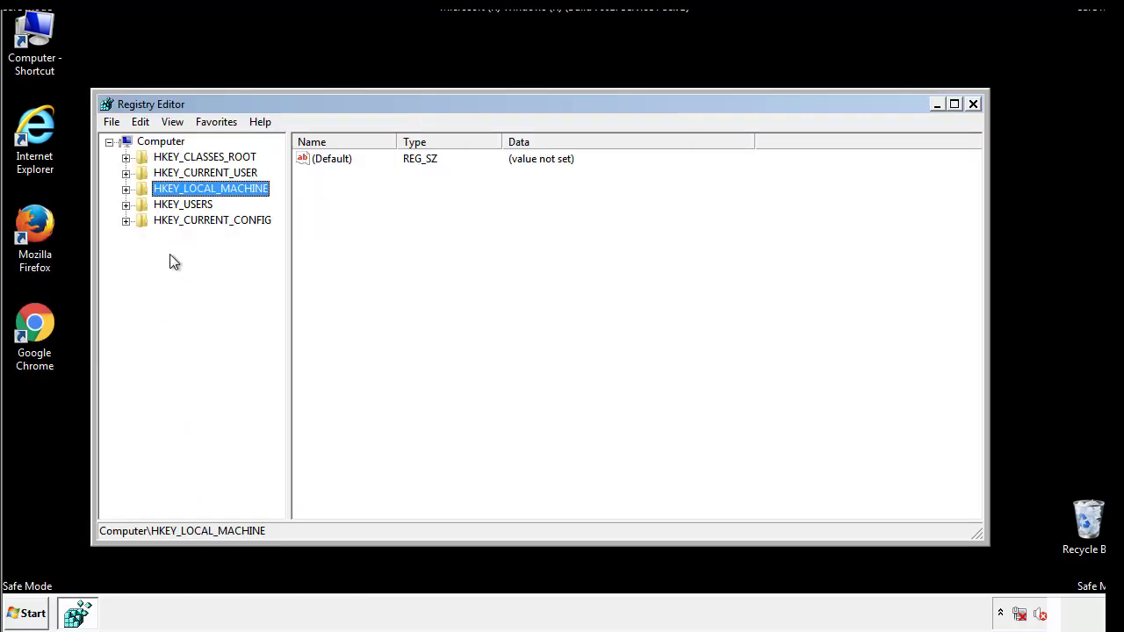
Expand HKEY_LOCAL_MACHINE\SOFTWARE\Microsoft\Windows\CurrentVersion to reveal its Run and RunOnce keys.
click(125, 189)
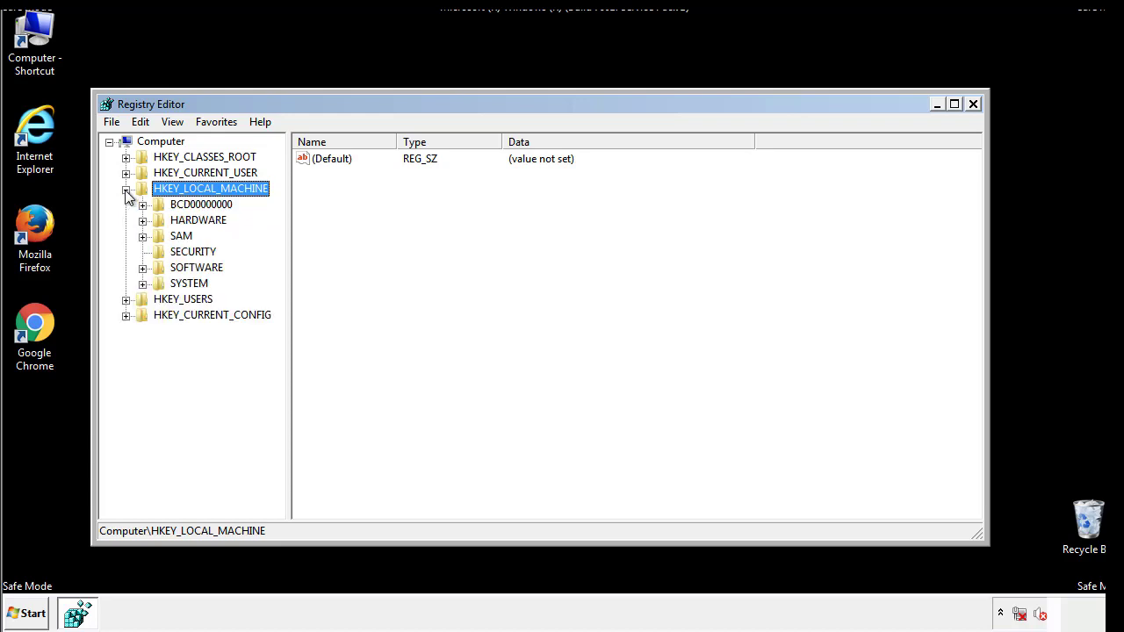
click(143, 268)
drag(276, 259, 278, 291)
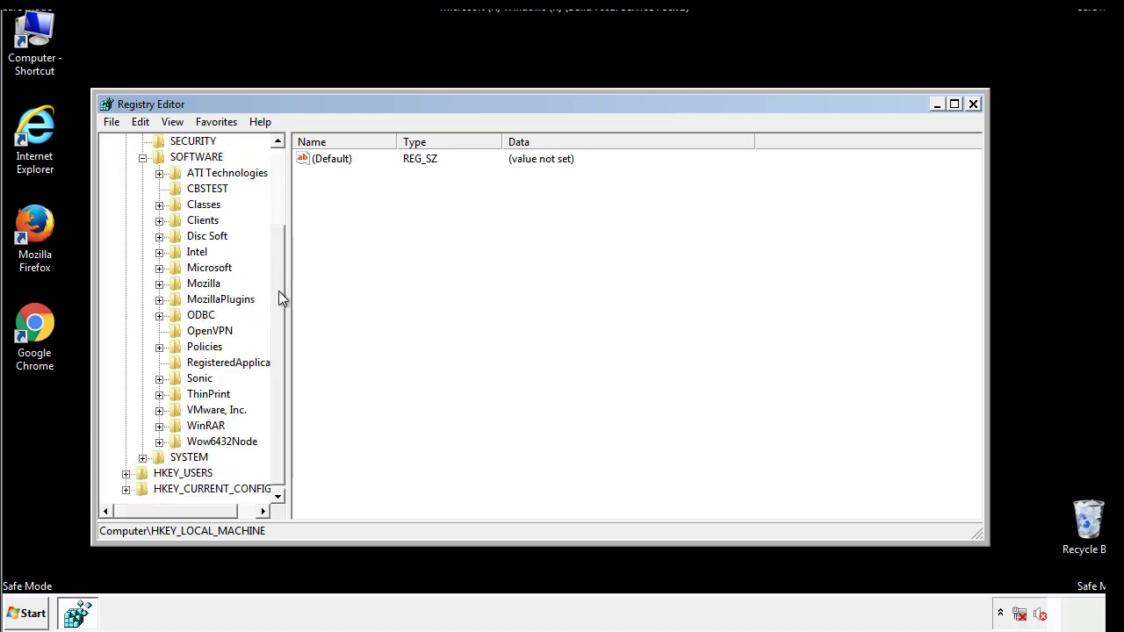
click(159, 268)
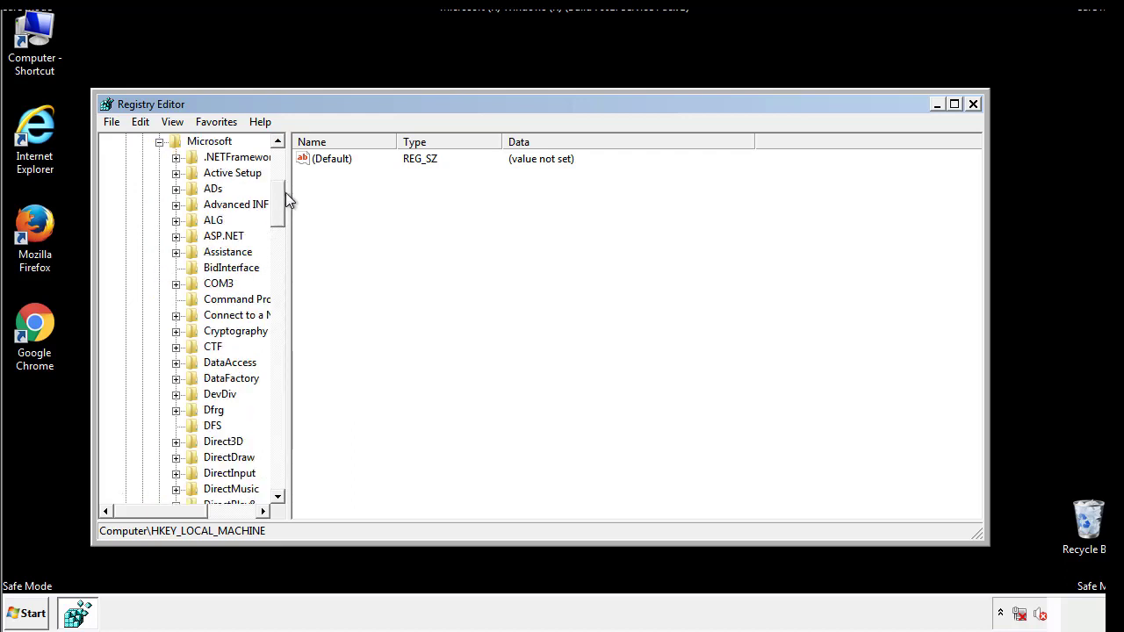
mouse_move(277, 215)
mouse_down()
mouse_move(278, 464)
mouse_move(281, 453)
mouse_up()
click(176, 268)
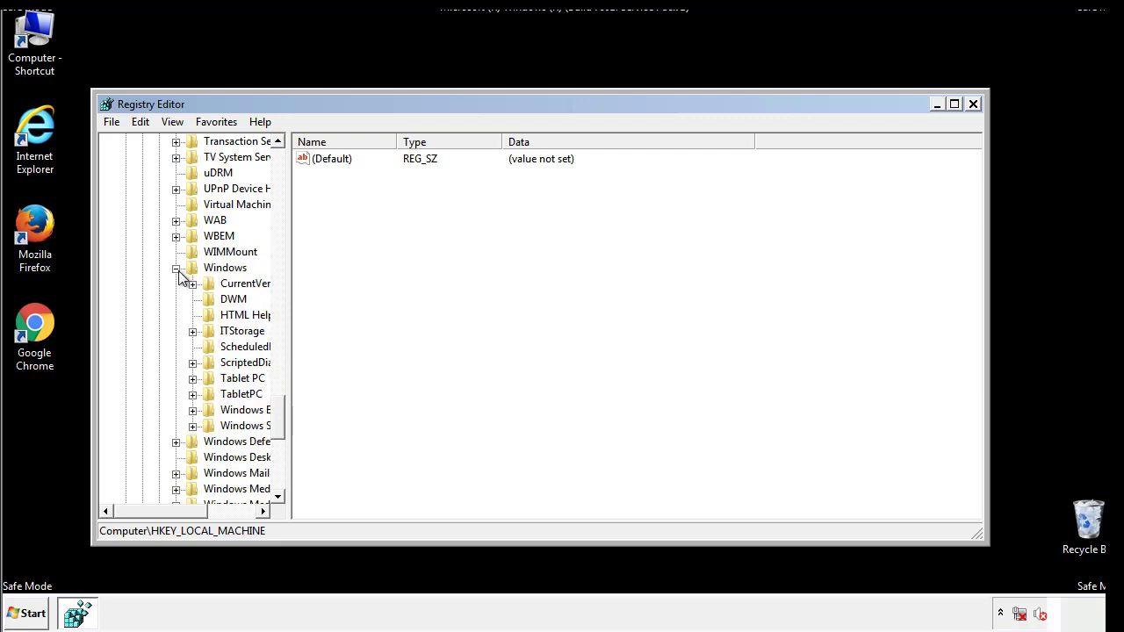
drag(153, 510, 179, 515)
click(144, 283)
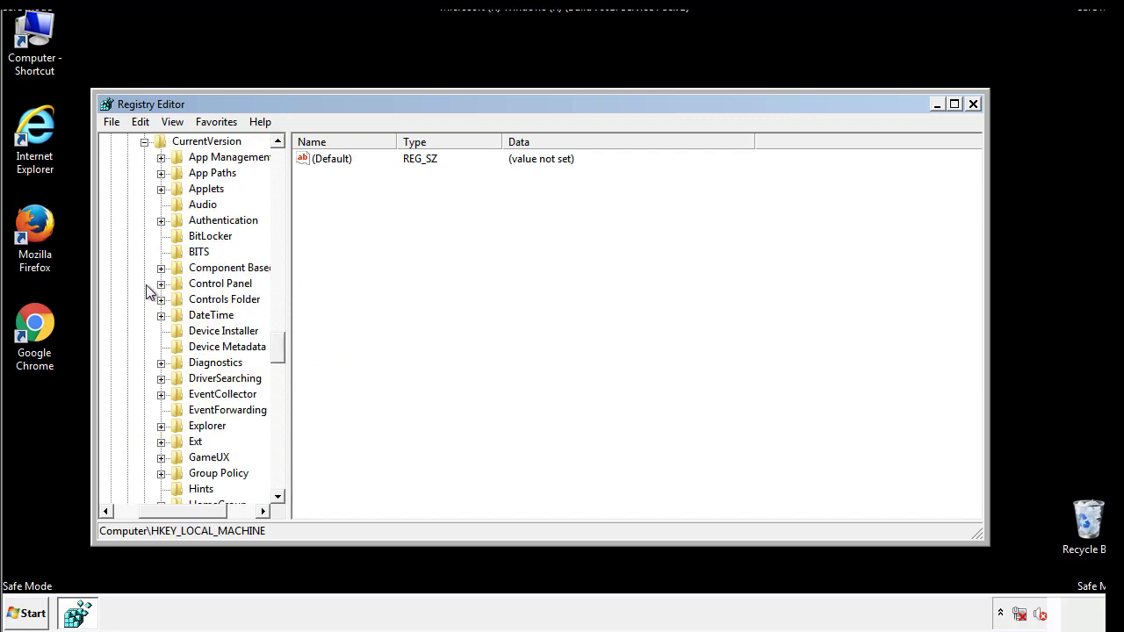
mouse_move(285, 347)
mouse_down()
mouse_move(281, 427)
mouse_move(277, 407)
mouse_up()
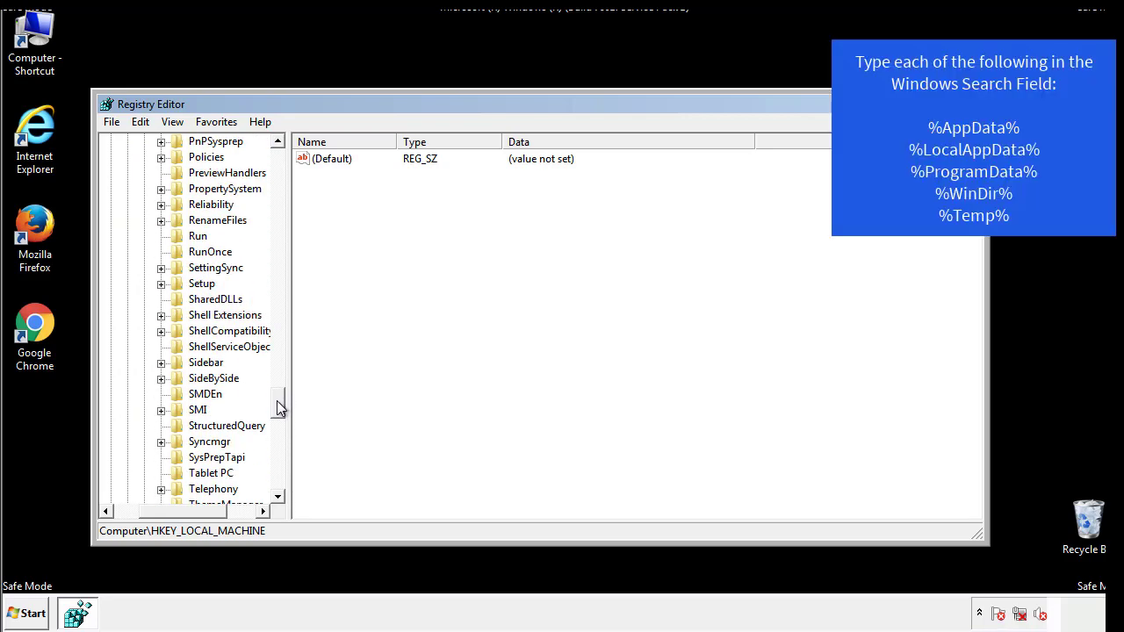
Delete the tappi.loc value from the HKLM CurrentVersion Run key, confirming with Yes.
click(186, 235)
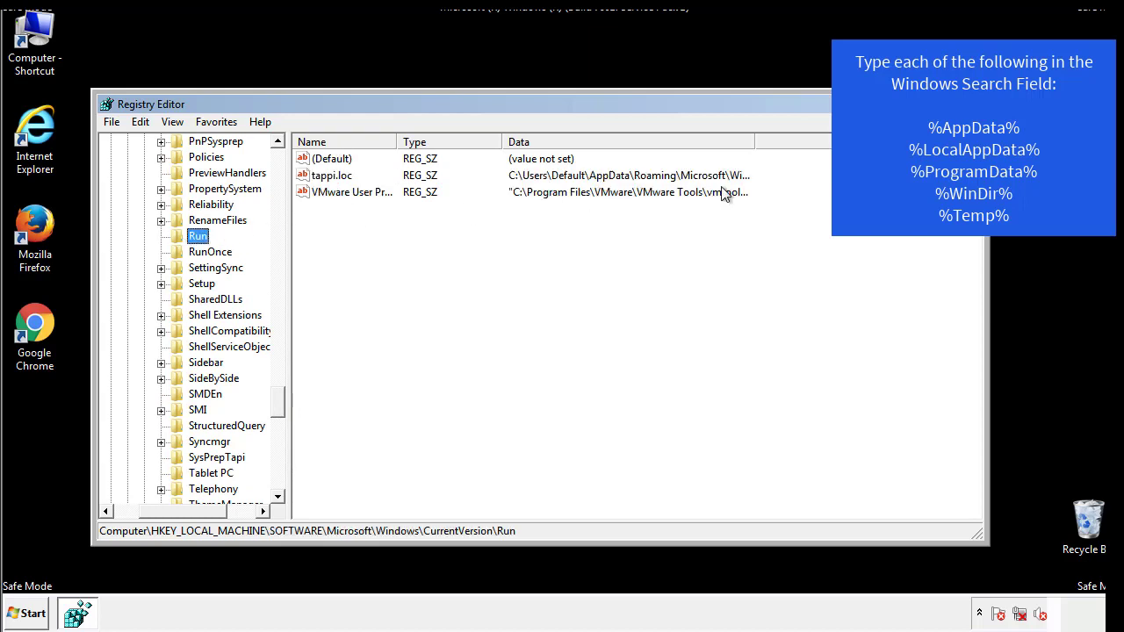
right_click(327, 178)
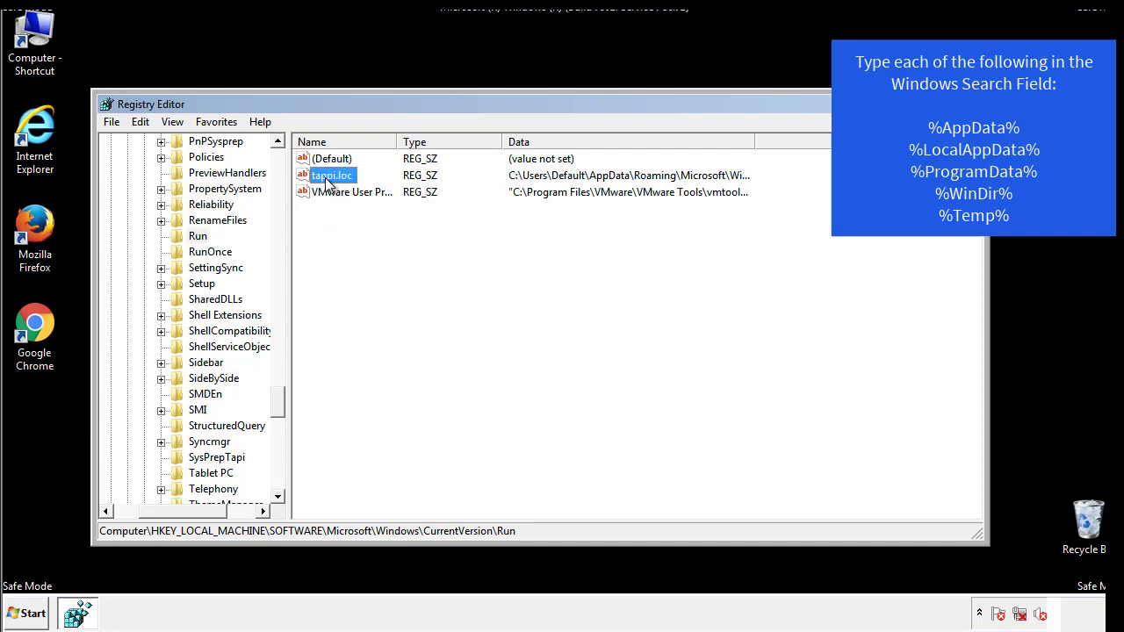
click(350, 228)
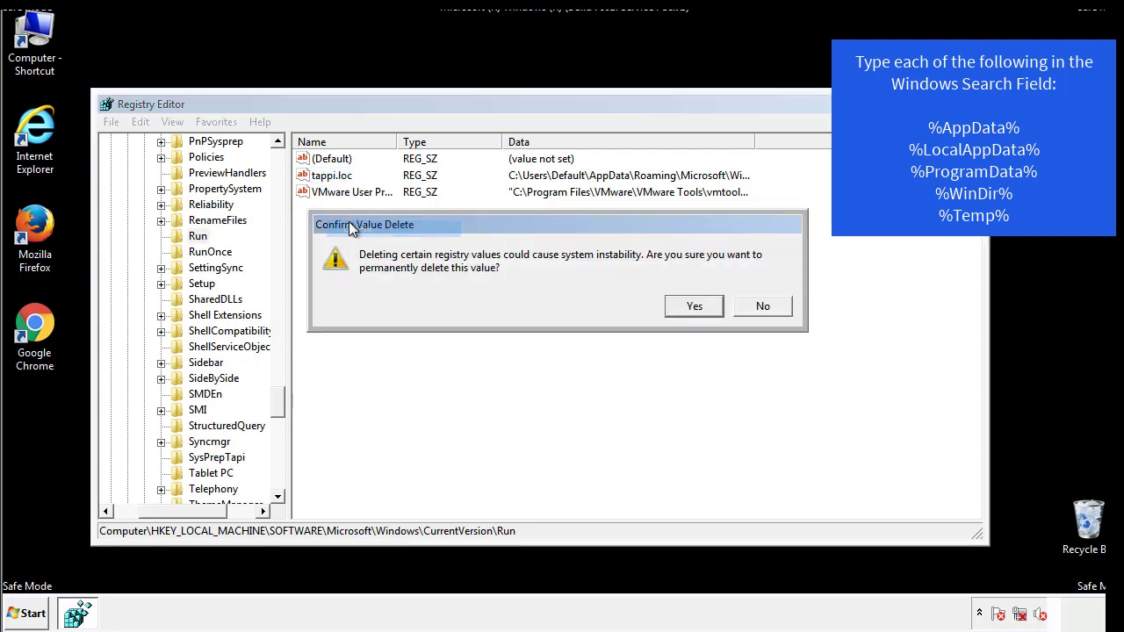
click(684, 309)
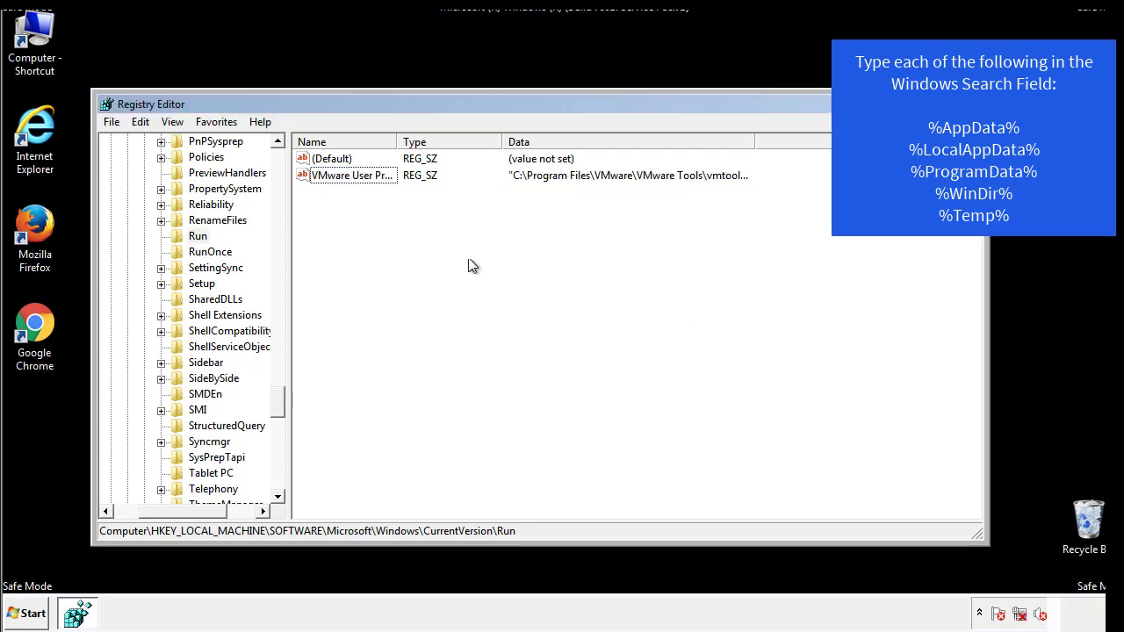
drag(278, 403, 277, 474)
drag(189, 514, 137, 524)
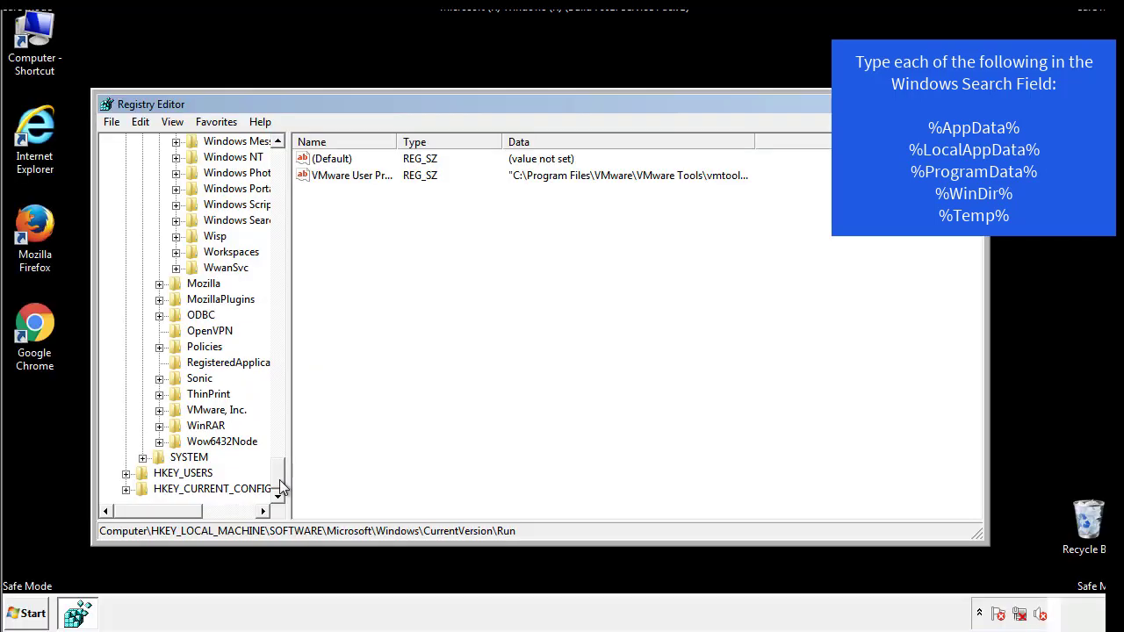
drag(277, 481, 286, 167)
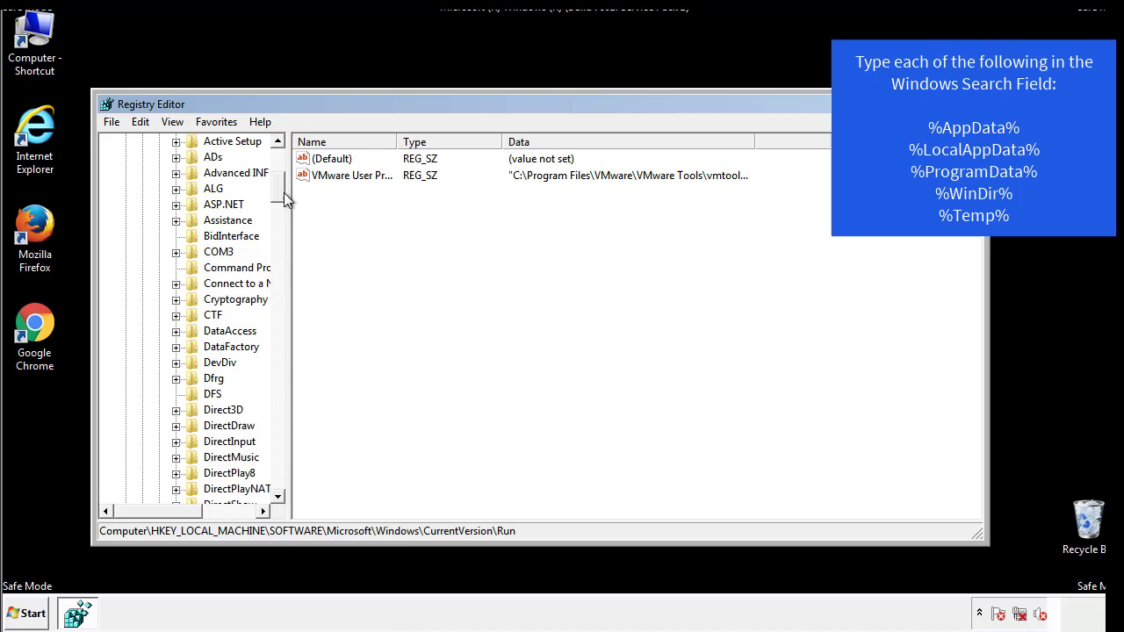
Collapse HKLM and expand HKEY_CURRENT_USER\Software\Microsoft\Windows\CurrentVersion.
click(126, 189)
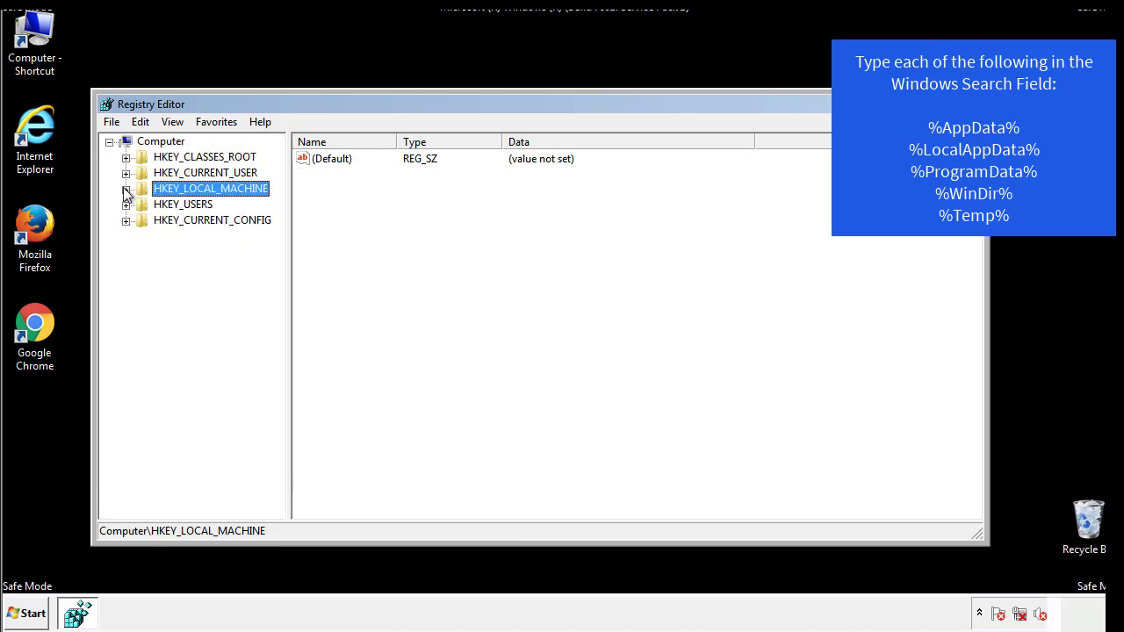
click(125, 173)
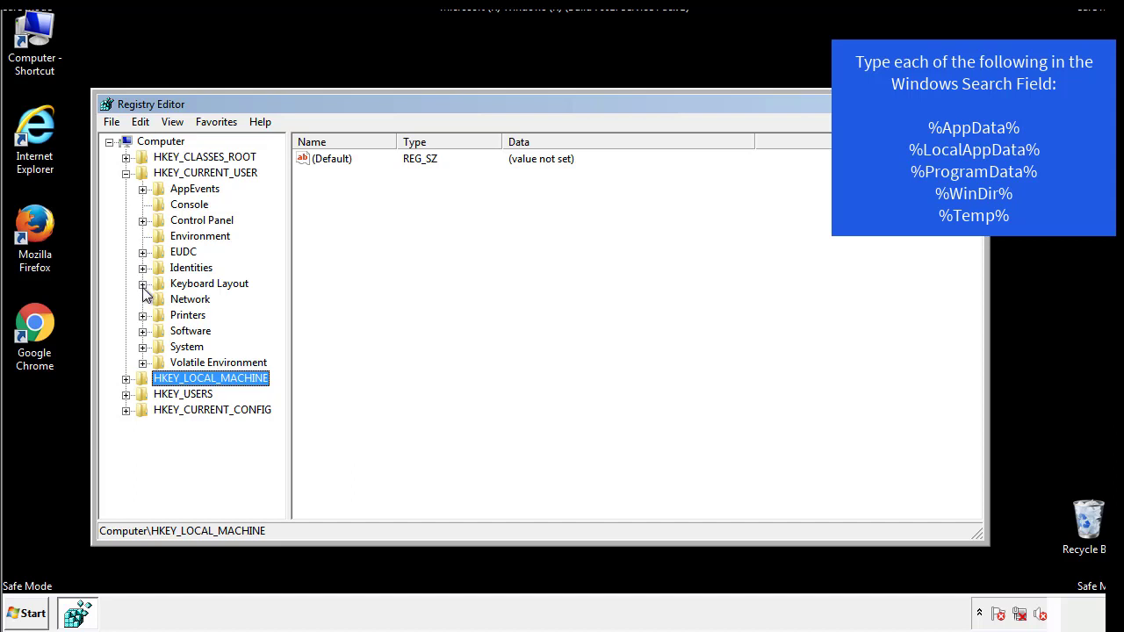
click(142, 331)
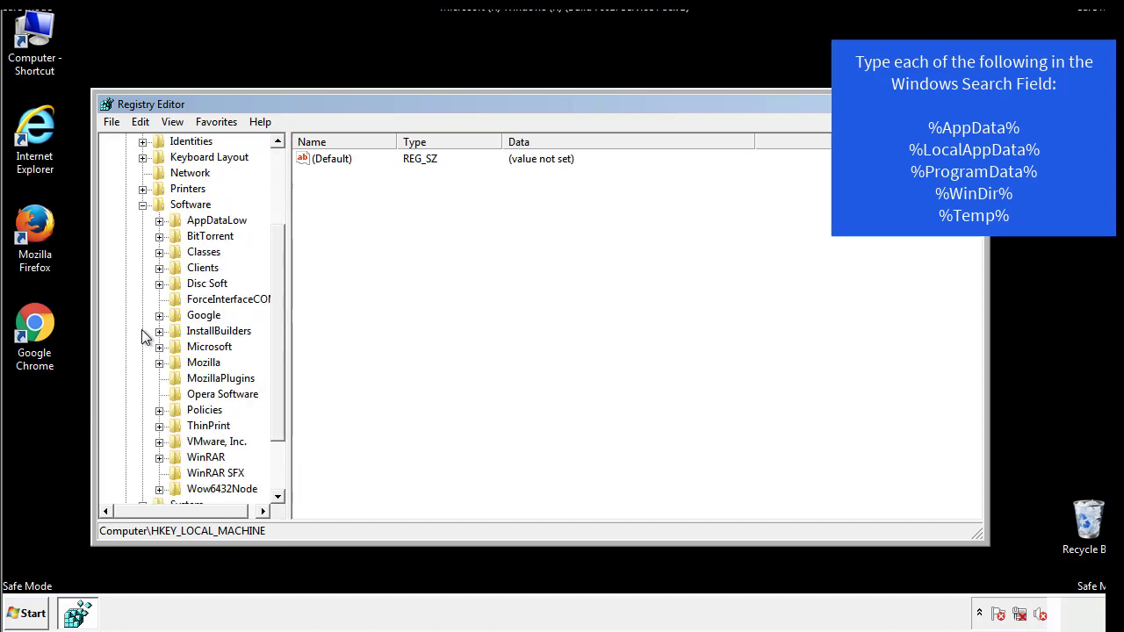
drag(275, 318, 275, 334)
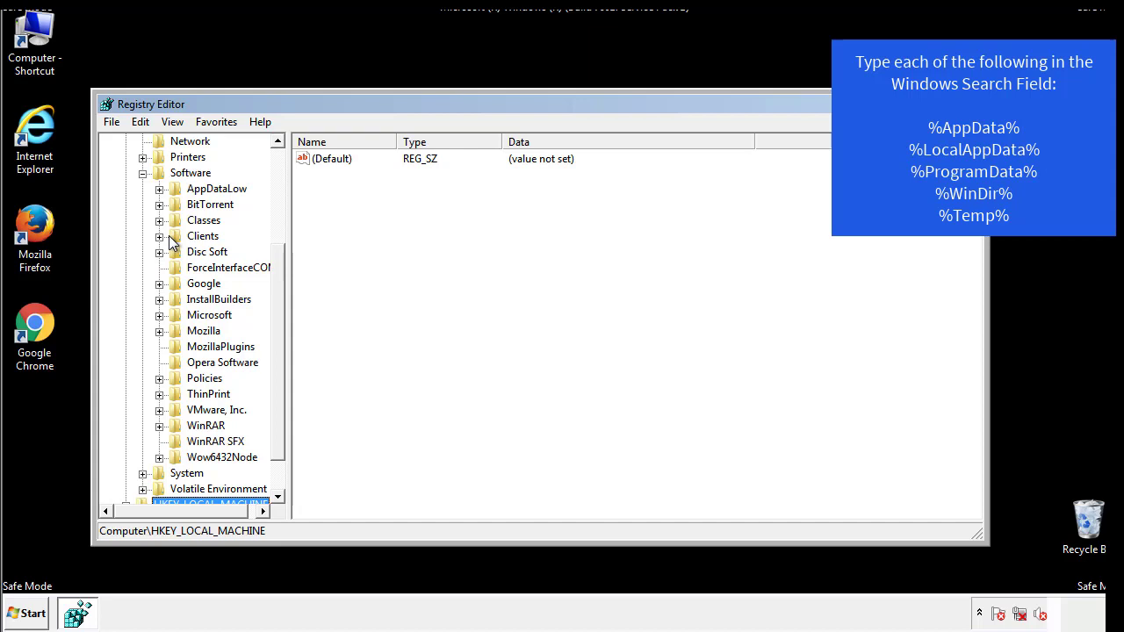
click(159, 316)
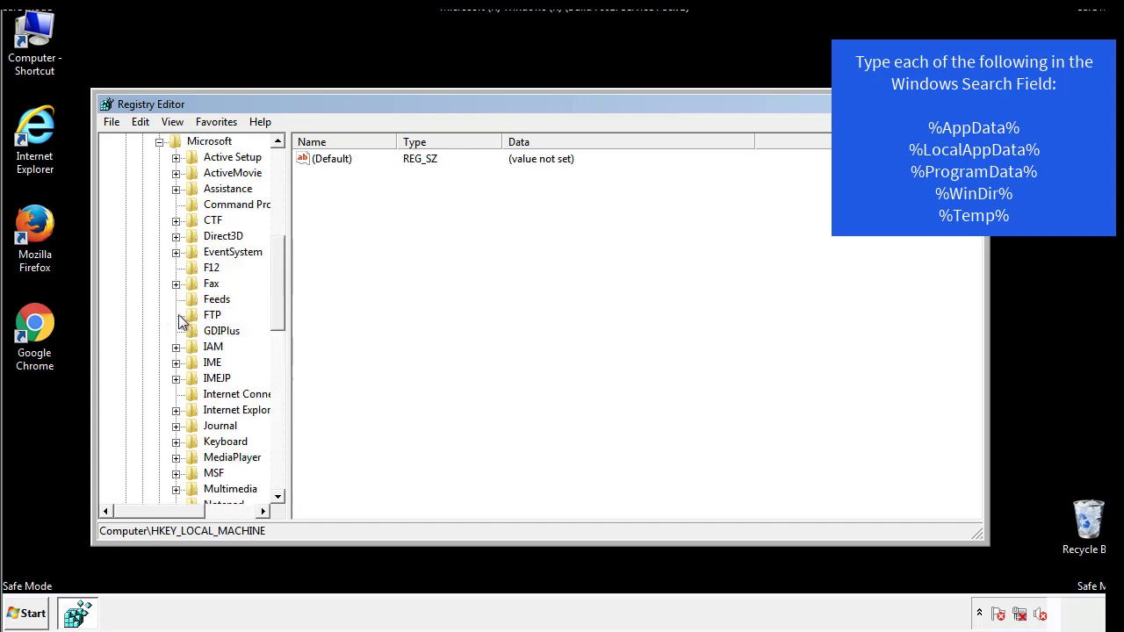
drag(275, 256, 277, 366)
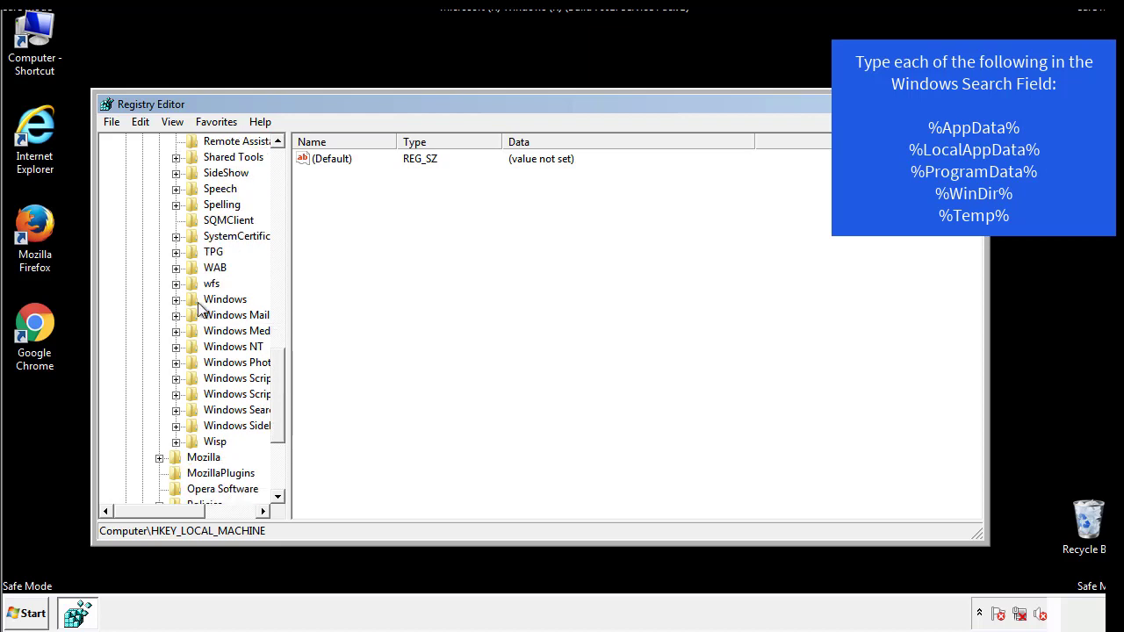
click(176, 299)
click(192, 315)
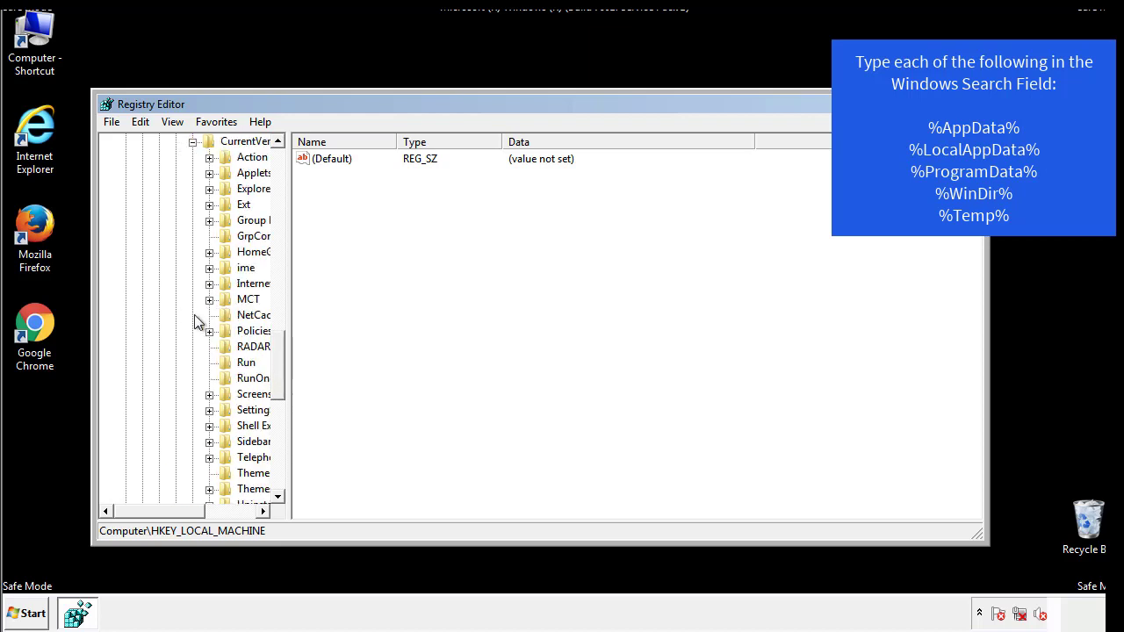
drag(169, 512, 197, 511)
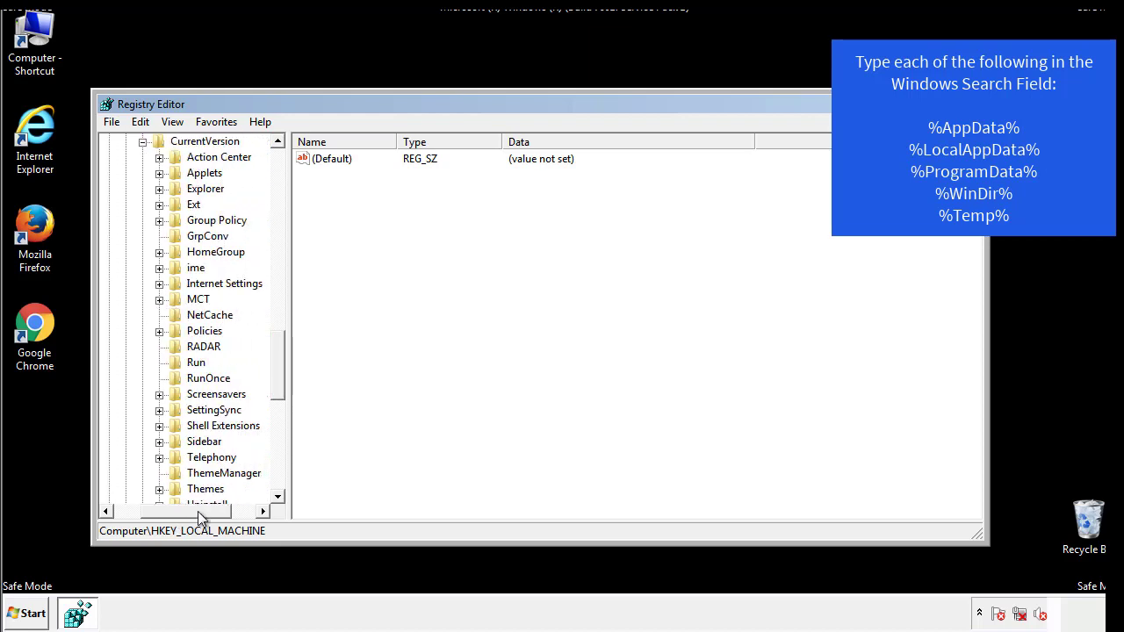
Inspect the HKCU Run key, which holds only the DAEMON Tools Lite entry.
click(195, 364)
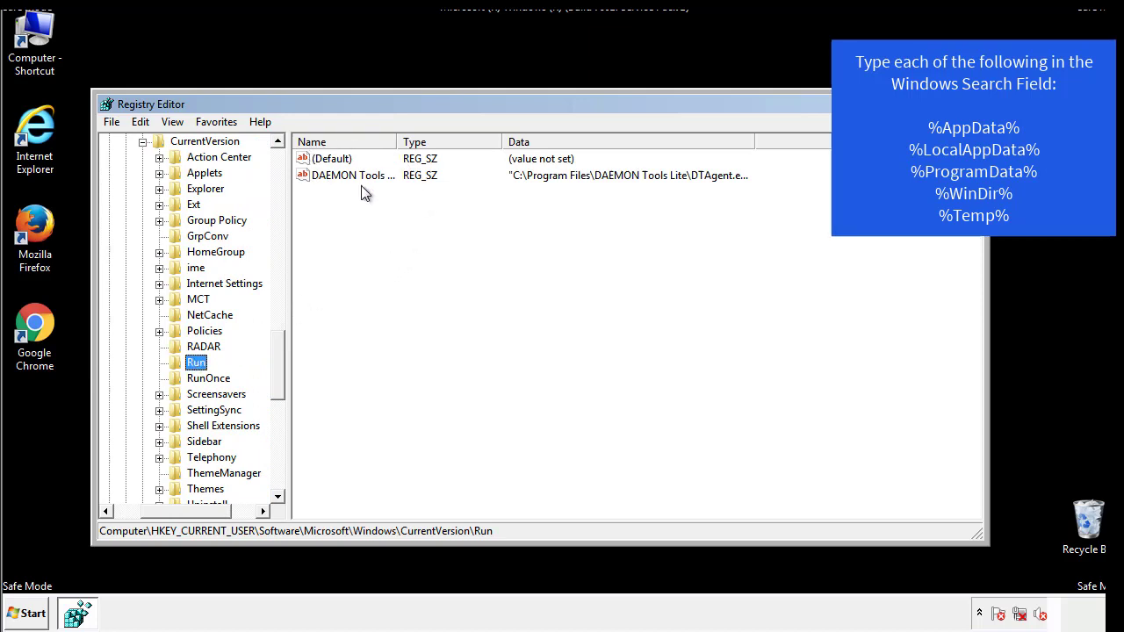
click(479, 204)
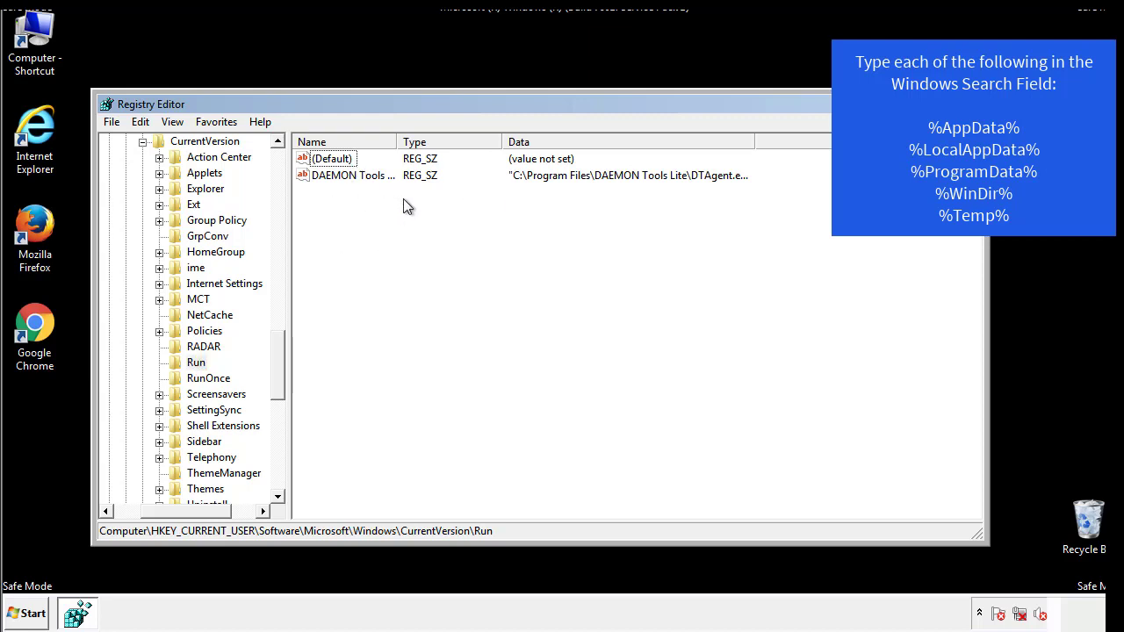
drag(187, 508, 164, 510)
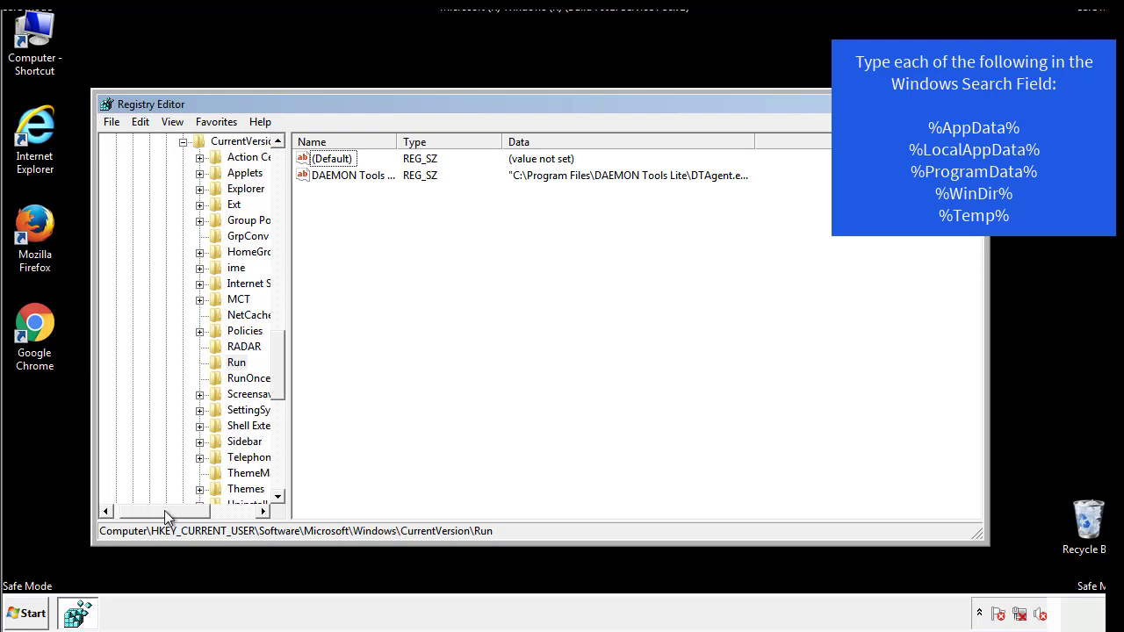
drag(285, 381, 278, 366)
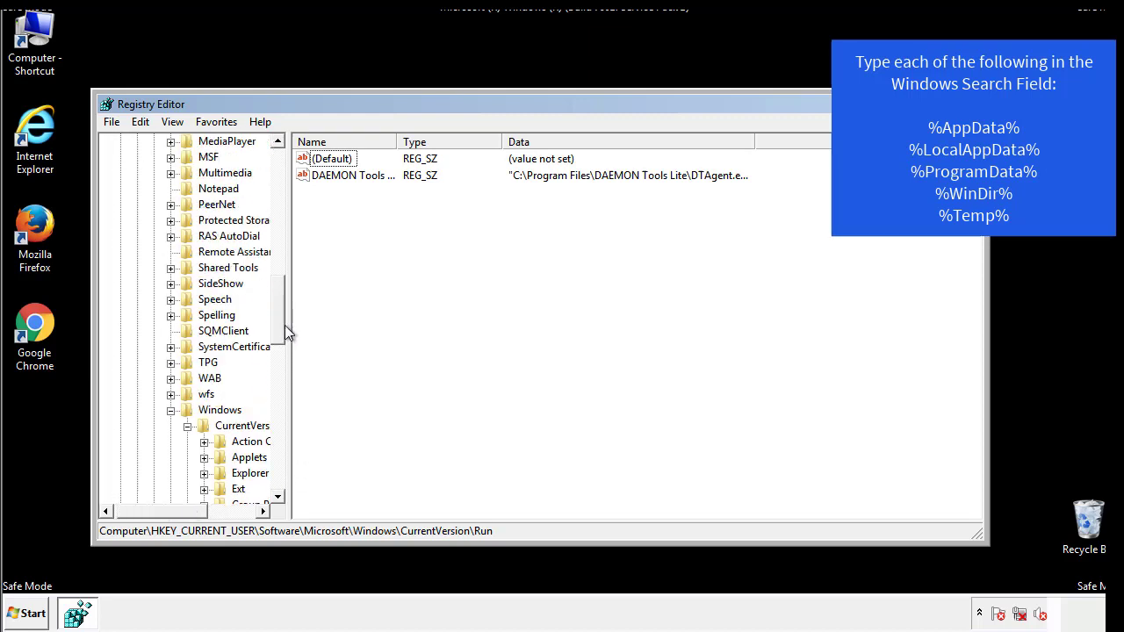
Search the registry for %temp% with Edit > Find, landing on VolumeCaches Temporary Files.
click(171, 409)
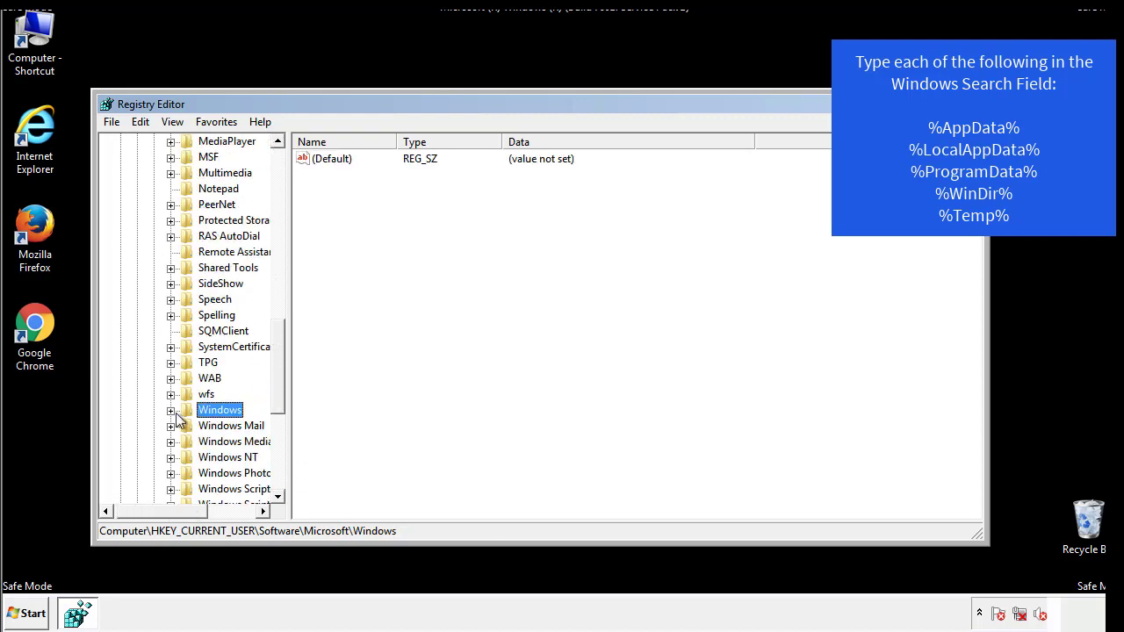
drag(282, 390, 283, 217)
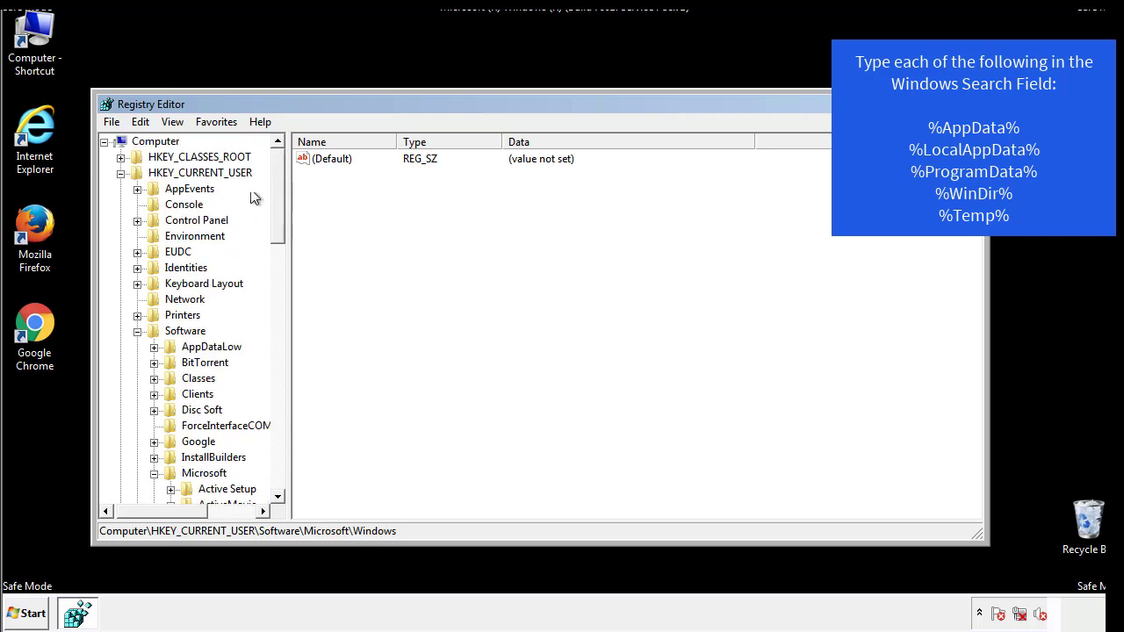
click(144, 122)
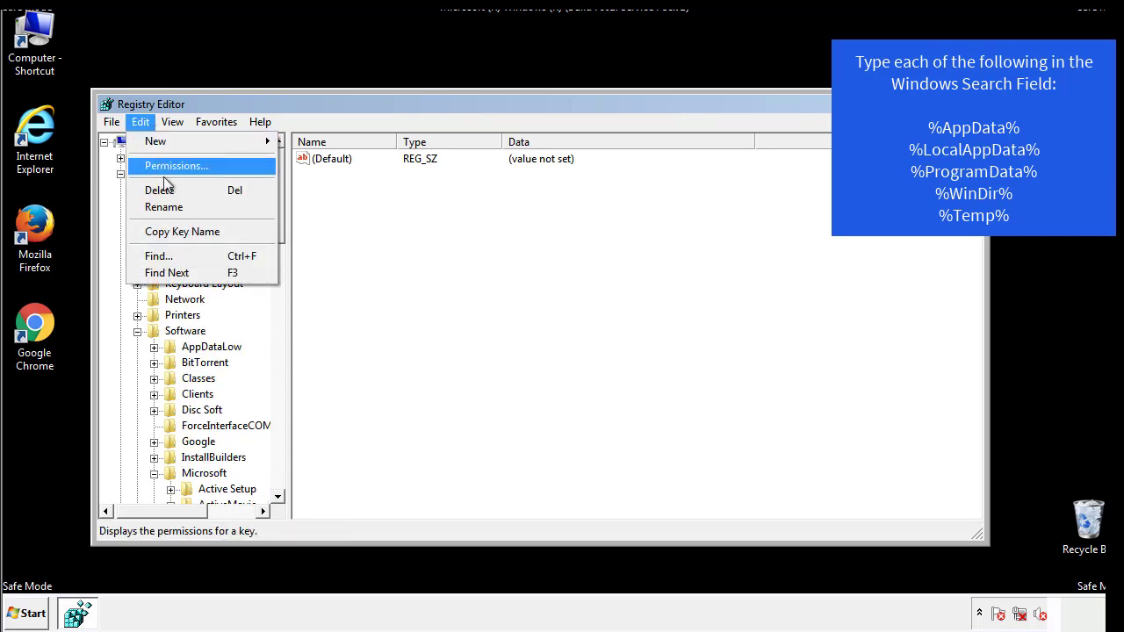
click(158, 255)
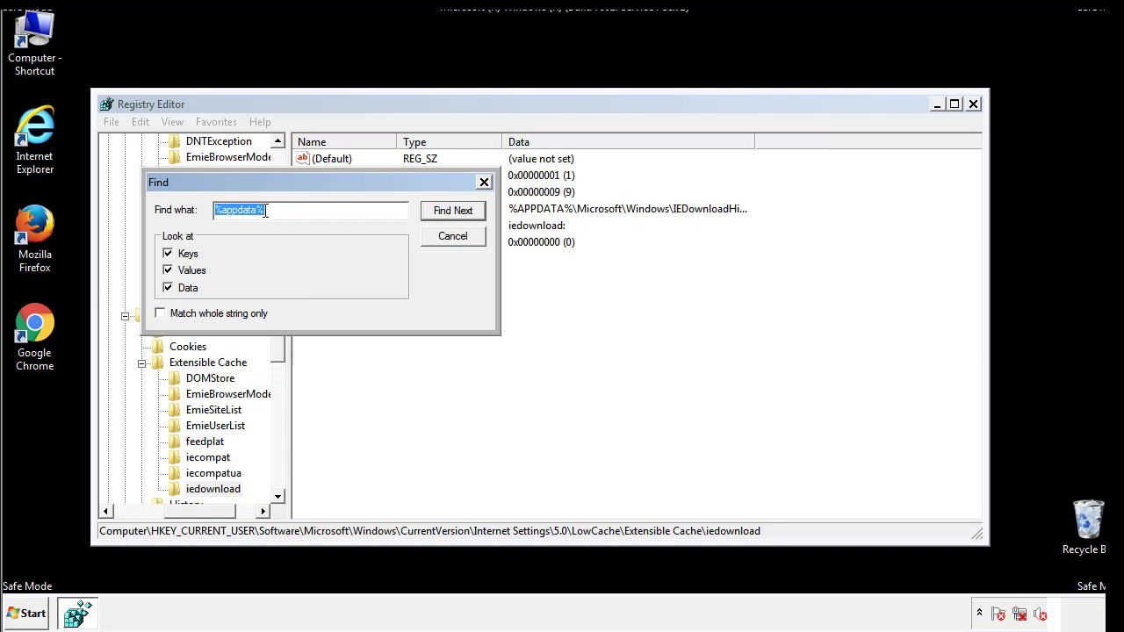
text(%t)
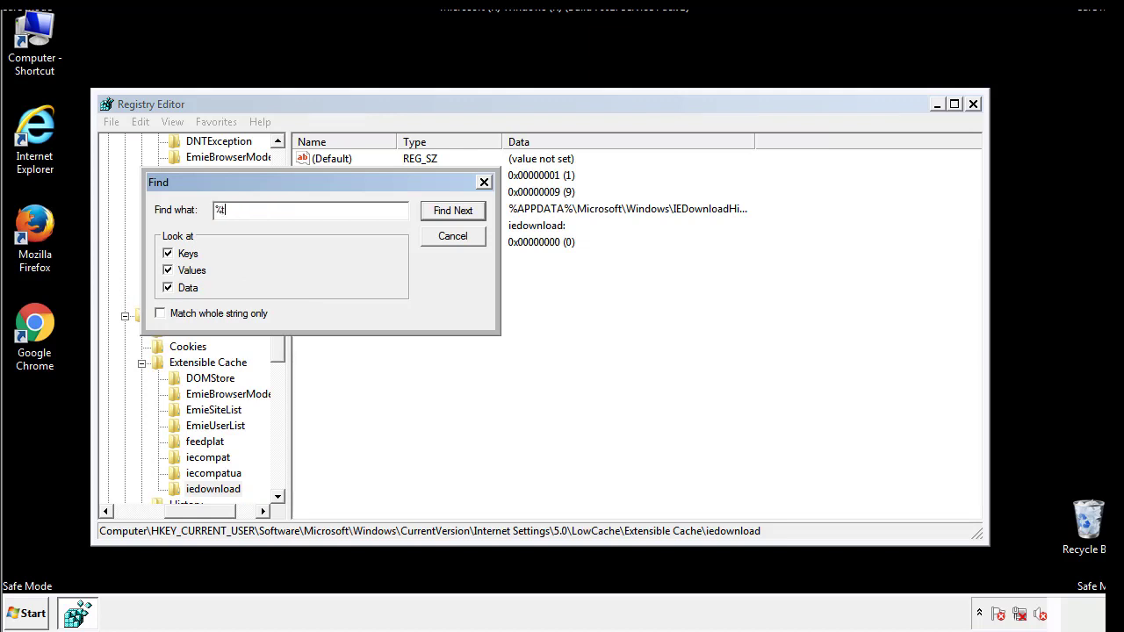
text(emp%)
key(Return)
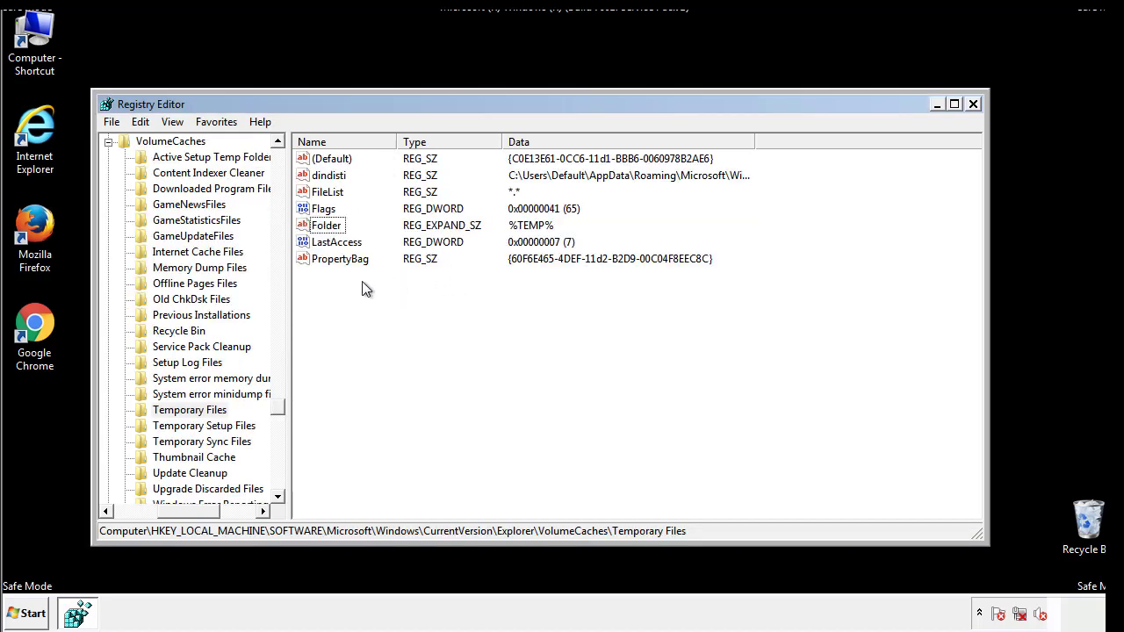
Select all values under the Temporary Files key and delete them, confirming with Yes.
mouse_move(364, 282)
mouse_down()
mouse_move(332, 252)
mouse_move(317, 158)
mouse_up()
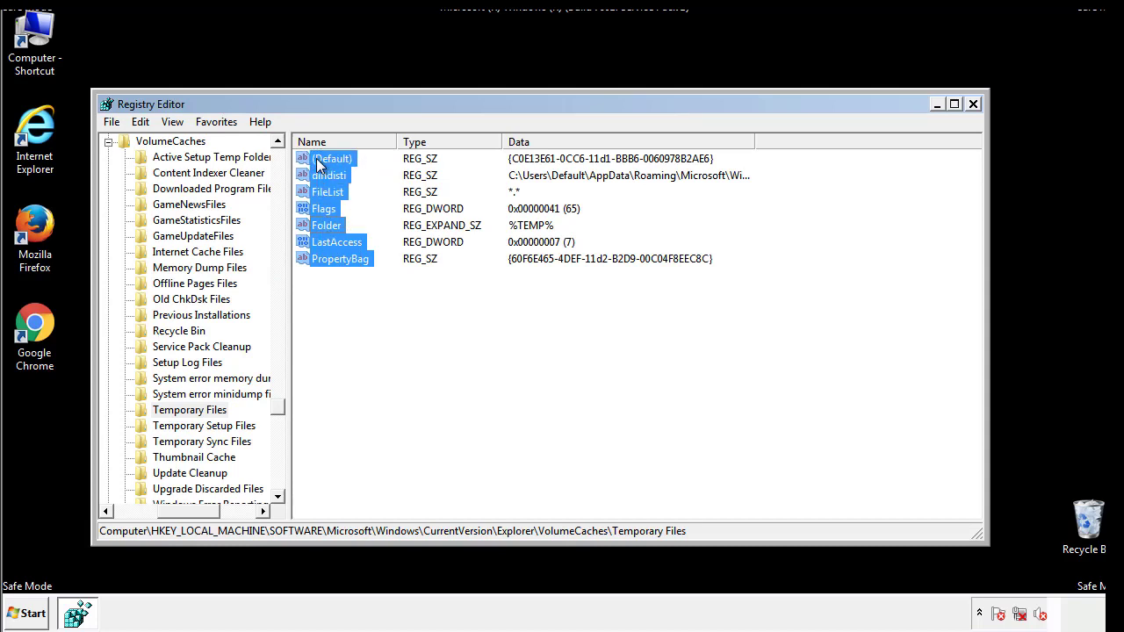
right_click(317, 158)
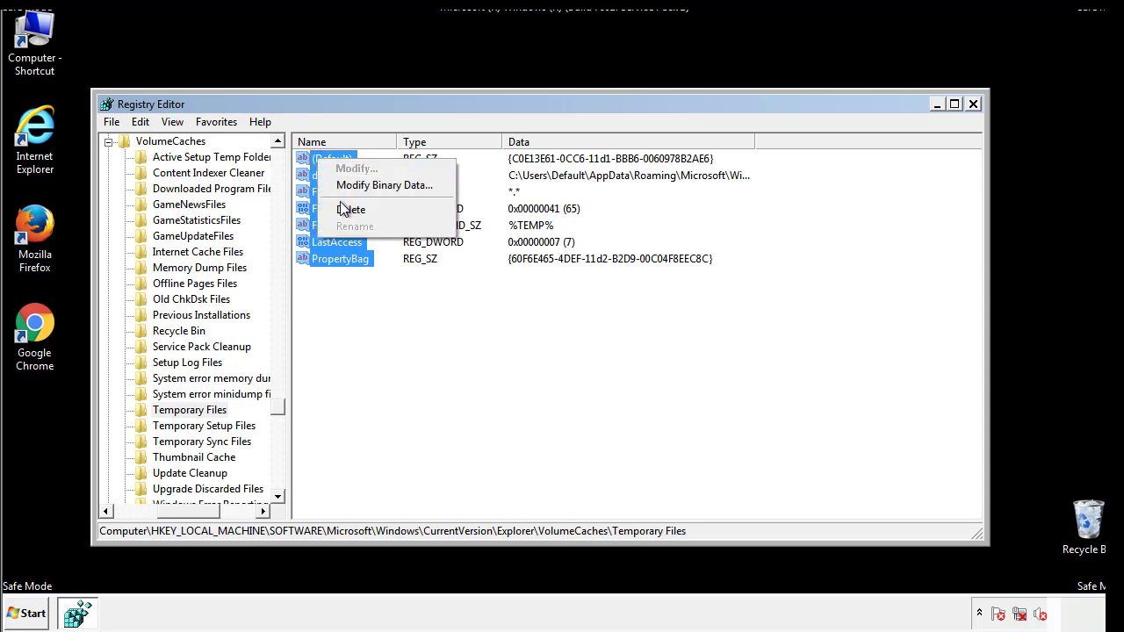
click(349, 209)
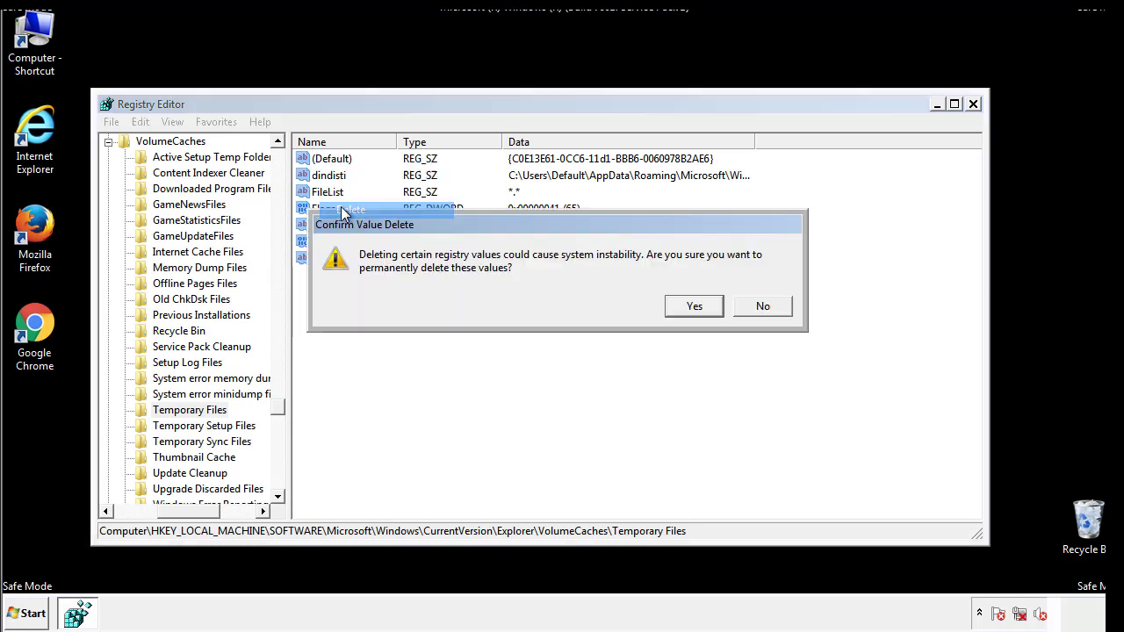
click(694, 306)
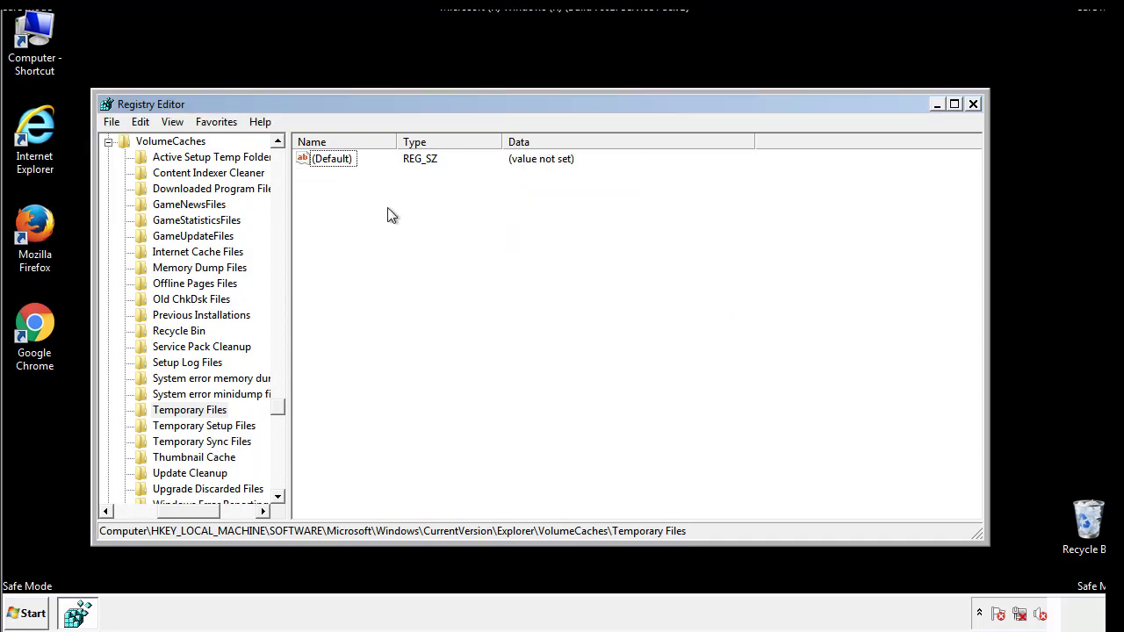
Close Registry Editor and launch msconfig from the Start menu search.
click(974, 104)
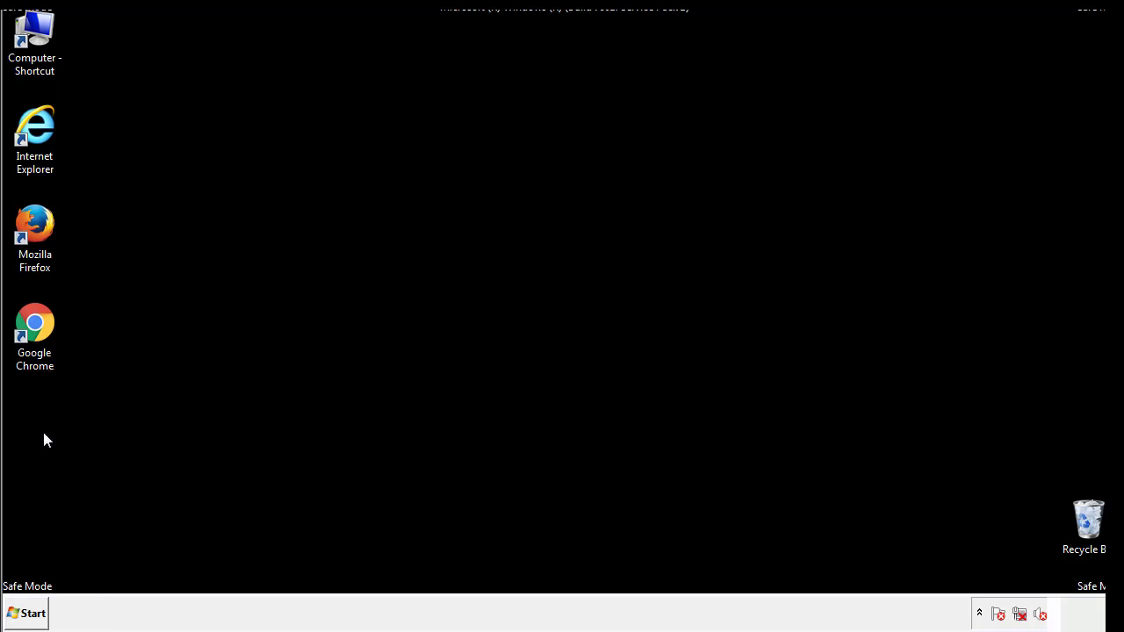
click(22, 617)
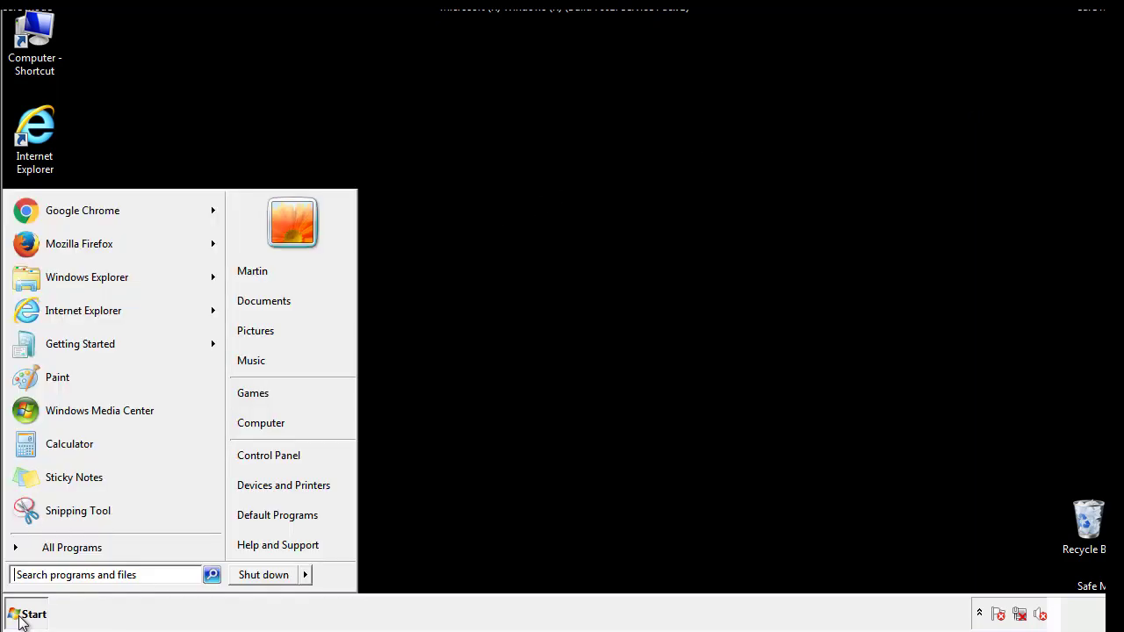
click(61, 575)
text(mscon)
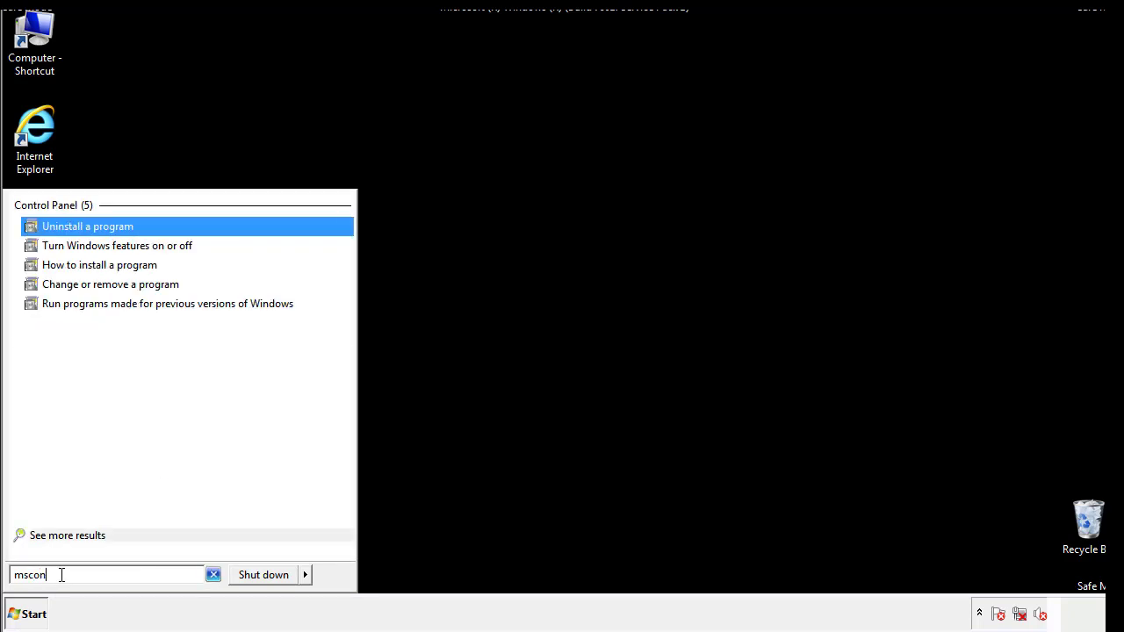
text(fig)
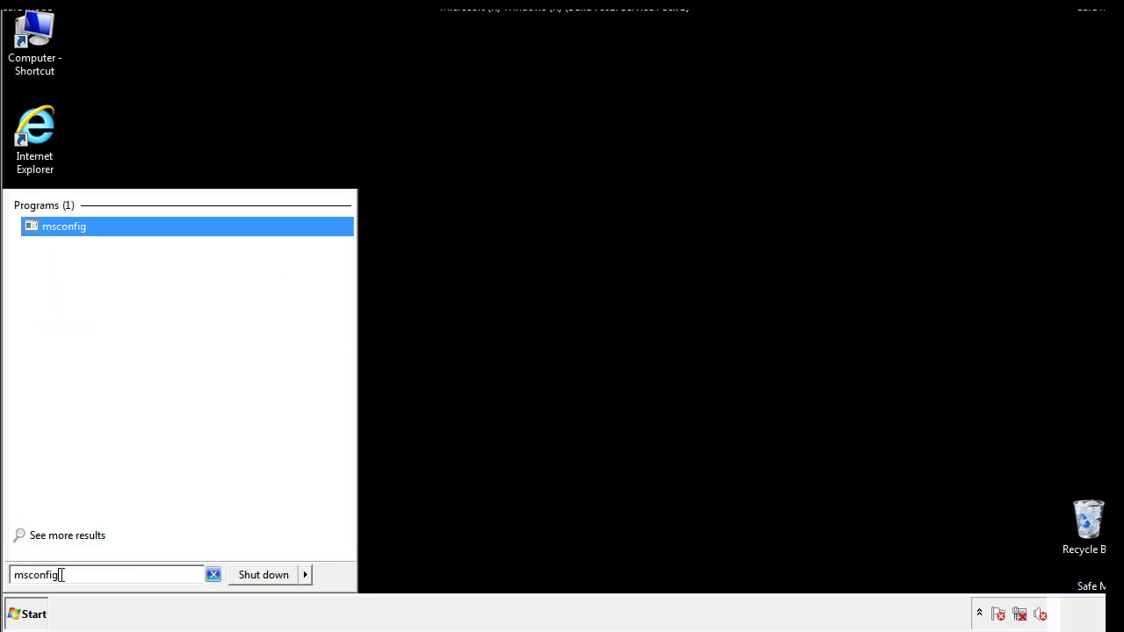
key(Return)
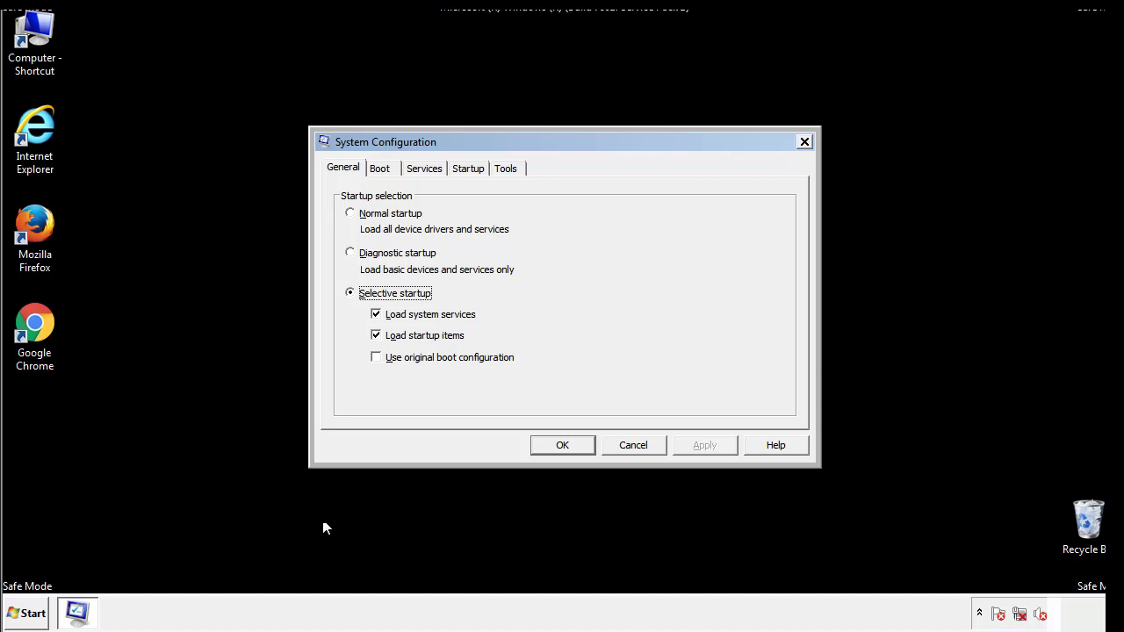
Uncheck Safe boot on the Boot tab, apply and save, then restart now.
click(385, 169)
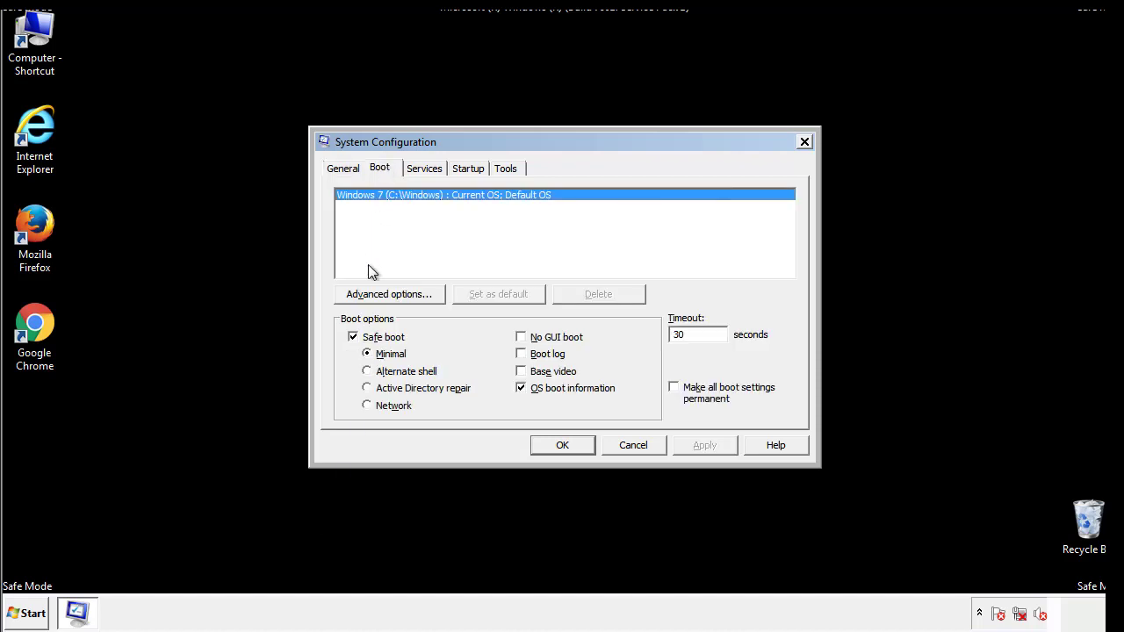
click(354, 338)
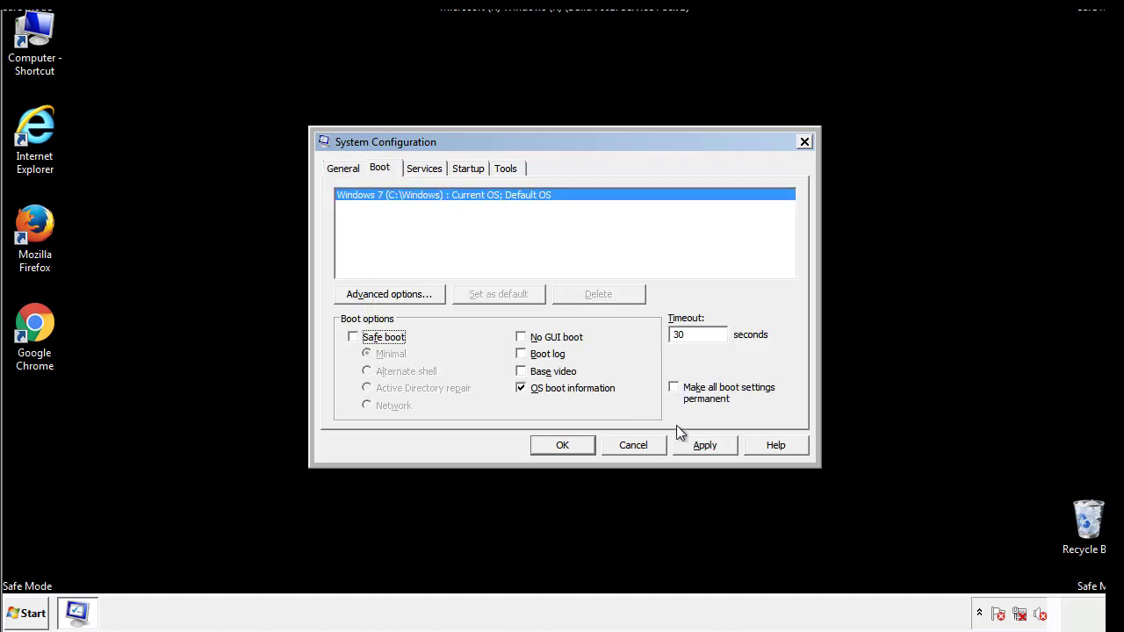
click(705, 445)
click(559, 445)
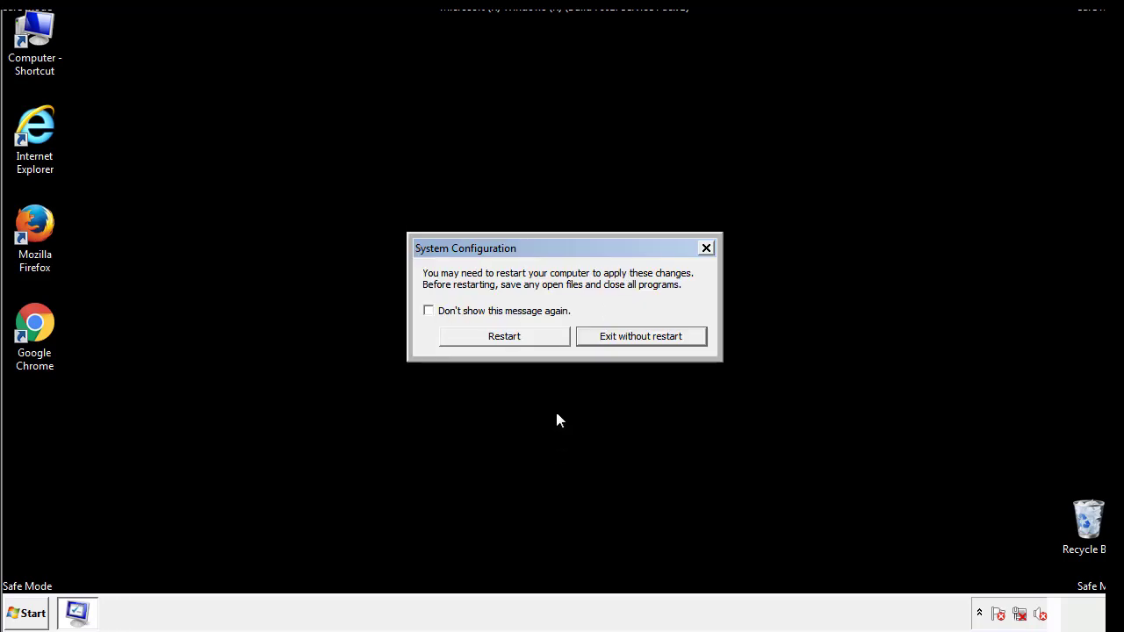
click(520, 341)
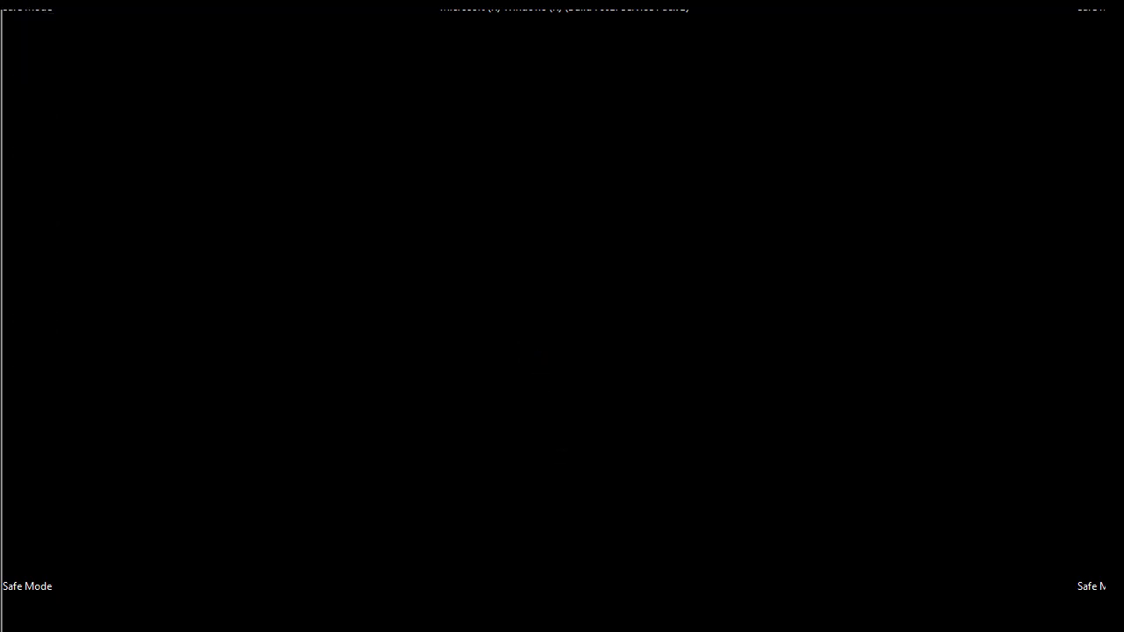